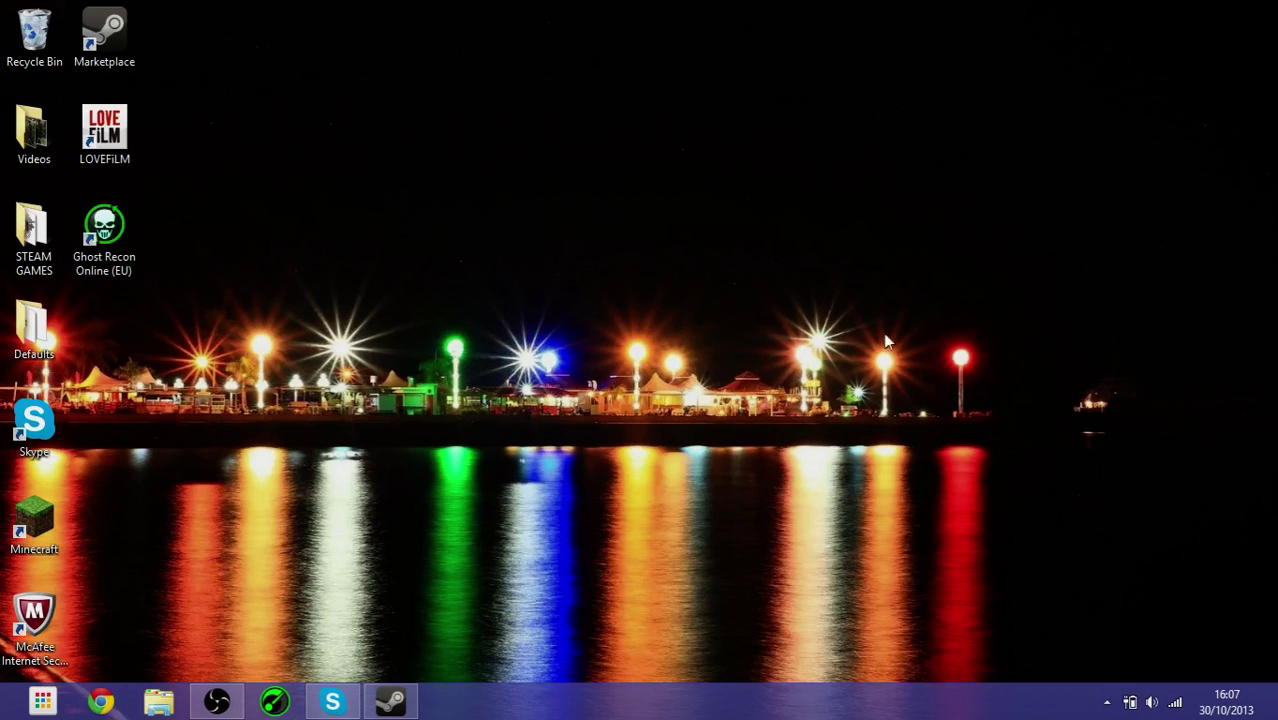
Rearrange the windows on the desktop
mouse_move(15, 5)
left_mouse_down()
mouse_move(887, 11)
mouse_move(892, 94)
mouse_move(1100, 8)
left_mouse_up()
left_click_drag(1195, 3, 2, 370)
mouse_move(1276, 2)
left_mouse_down()
mouse_move(888, 260)
mouse_move(704, 472)
left_mouse_up()
mouse_move(454, 488)
left_mouse_down()
mouse_move(732, 86)
mouse_move(1009, 87)
left_mouse_up()
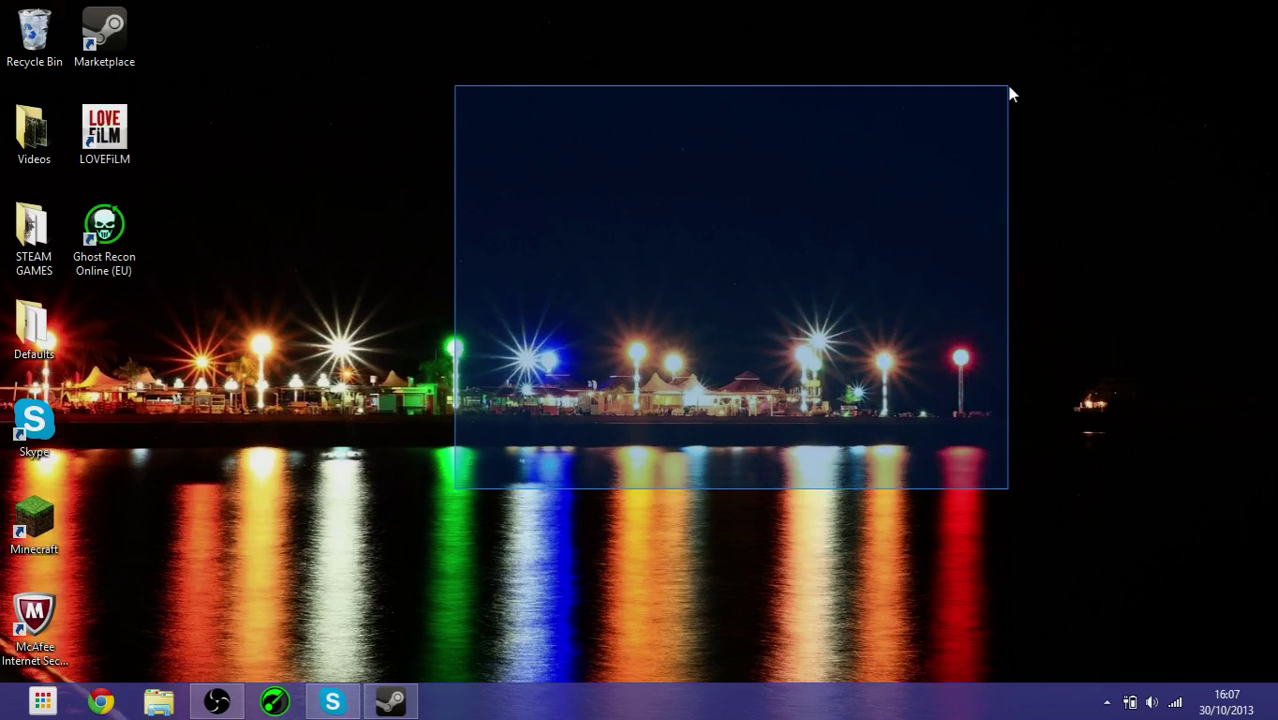
mouse_move(1008, 87)
left_mouse_down()
mouse_move(382, 513)
mouse_move(426, 510)
left_mouse_up()
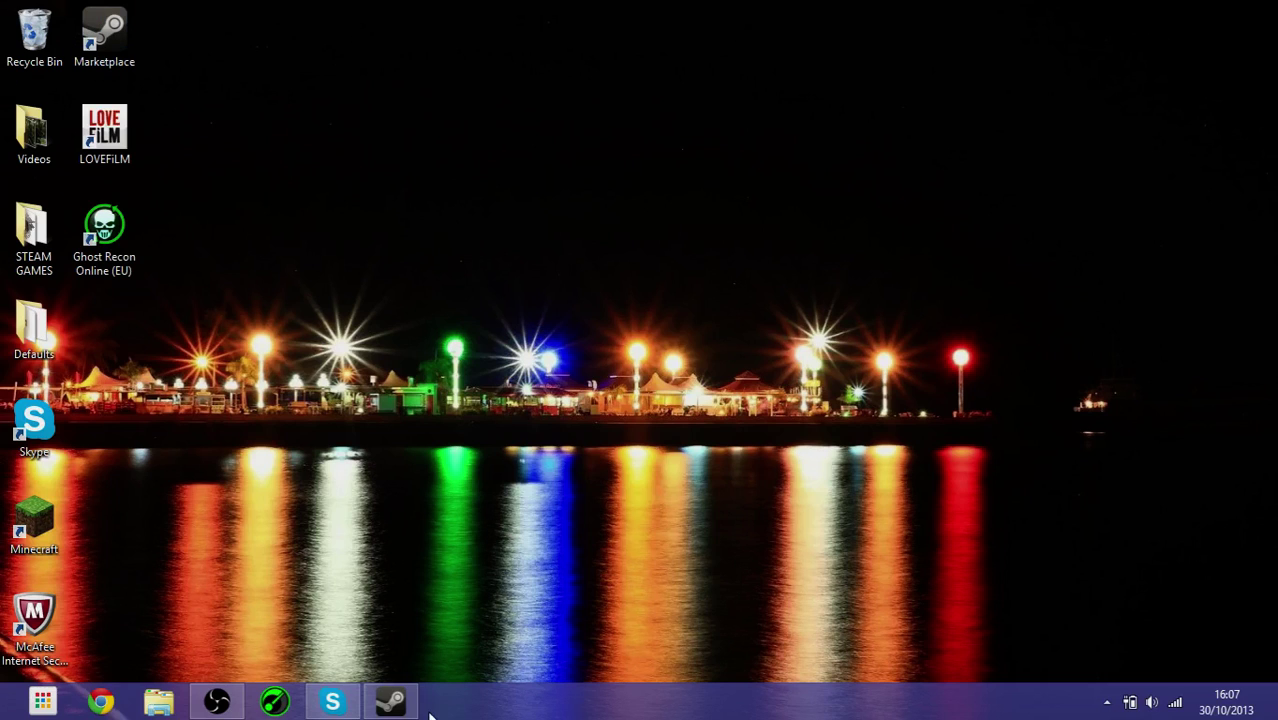
Look through the Steam game library, then close it
left_click(390, 701)
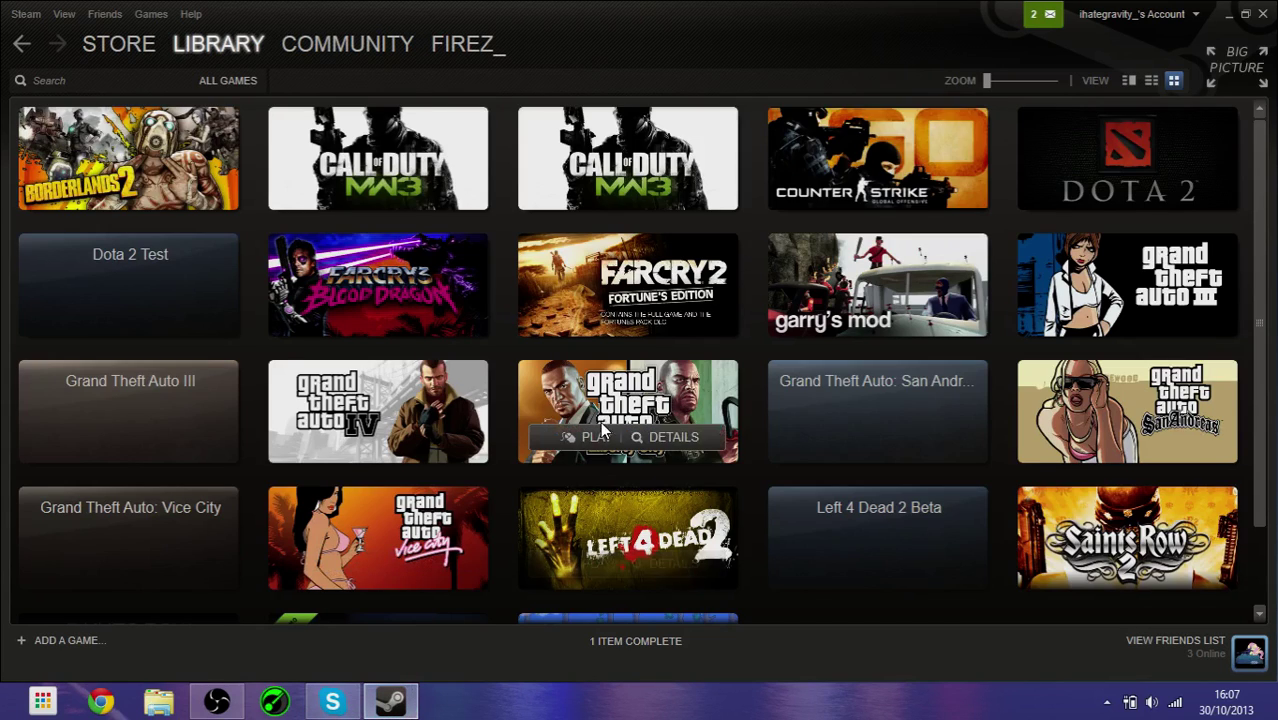
scroll(601, 428, "down", 2)
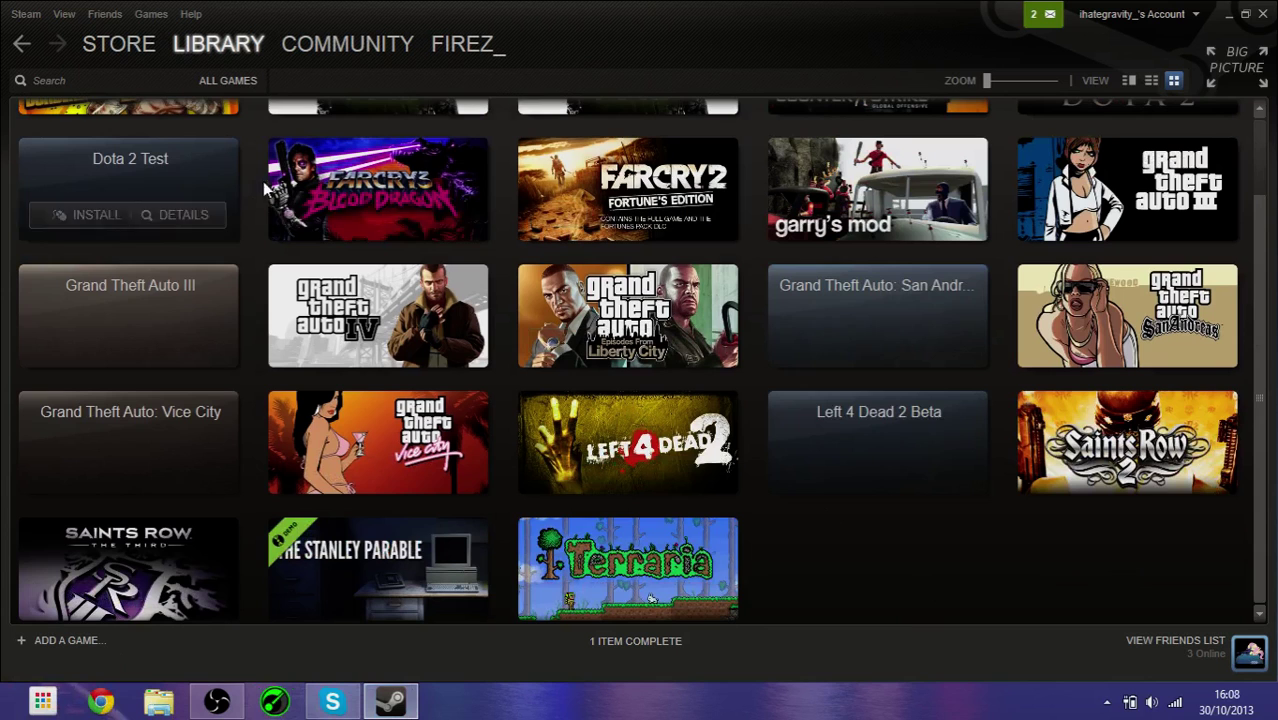
mouse_move(877, 285)
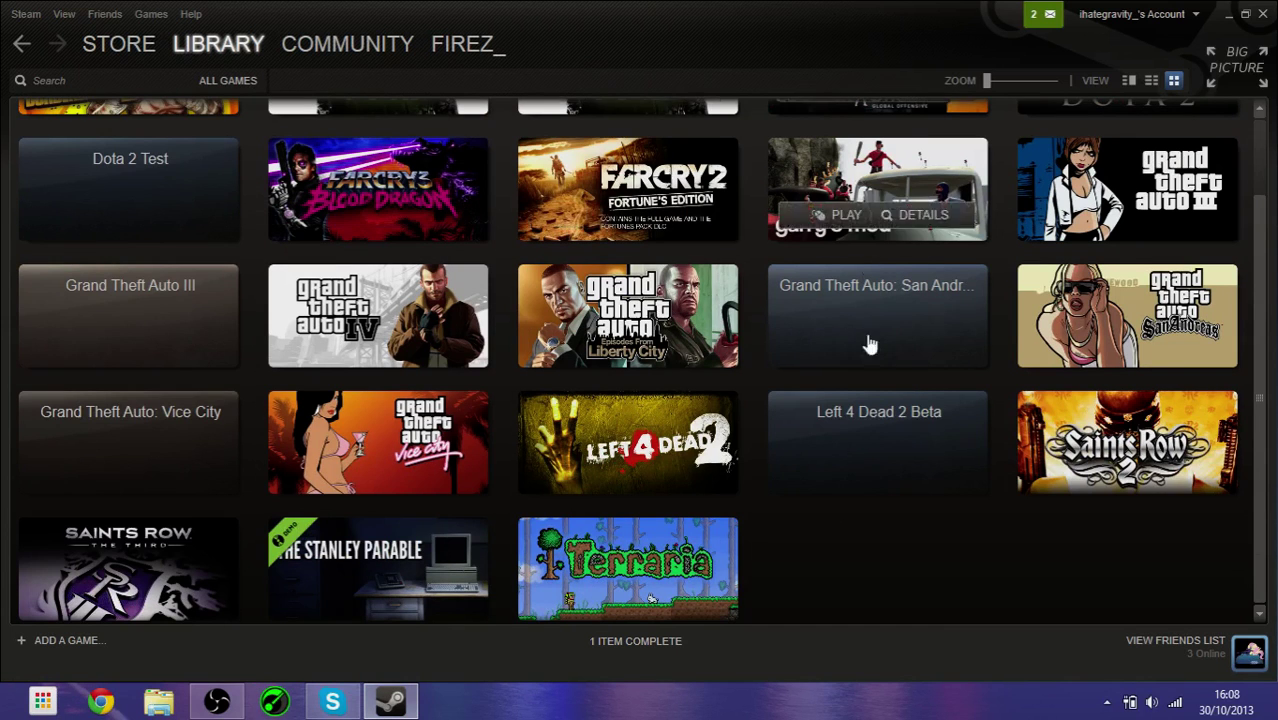
scroll(870, 335, "up", 2)
left_click(1260, 11)
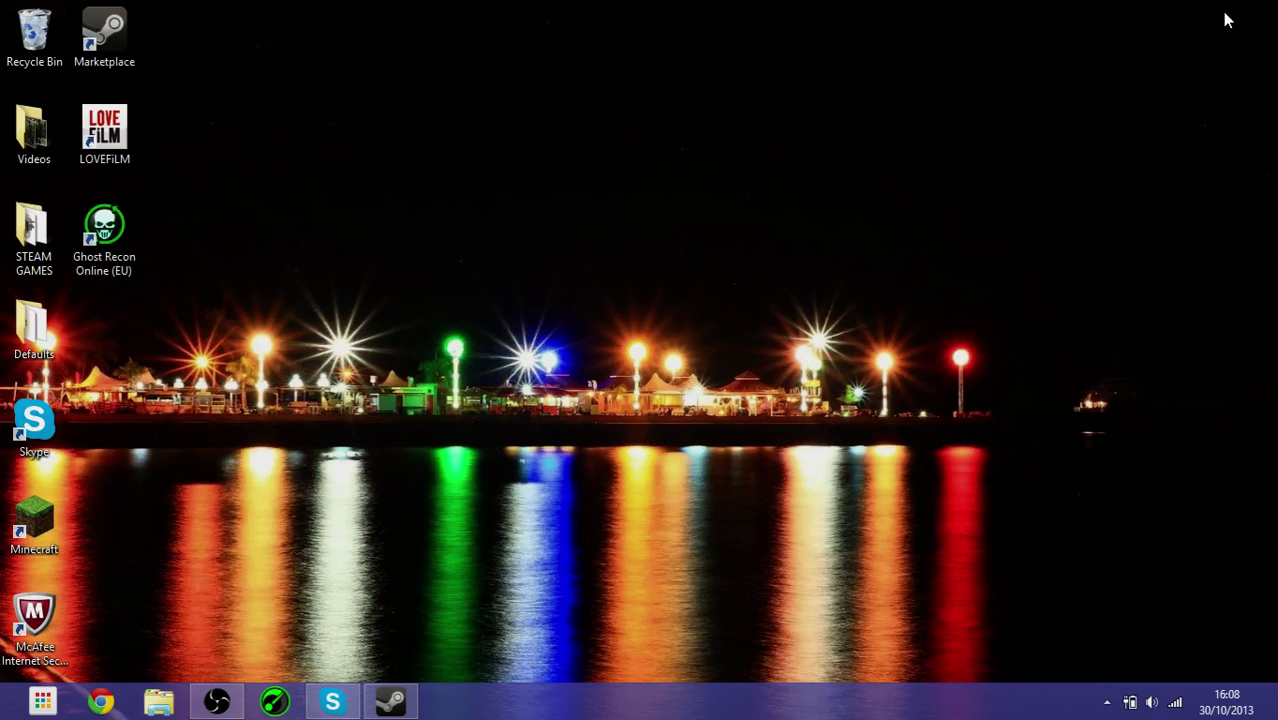
Search Chrome for 'razor game booster' and maximize the browser window
left_click(101, 700)
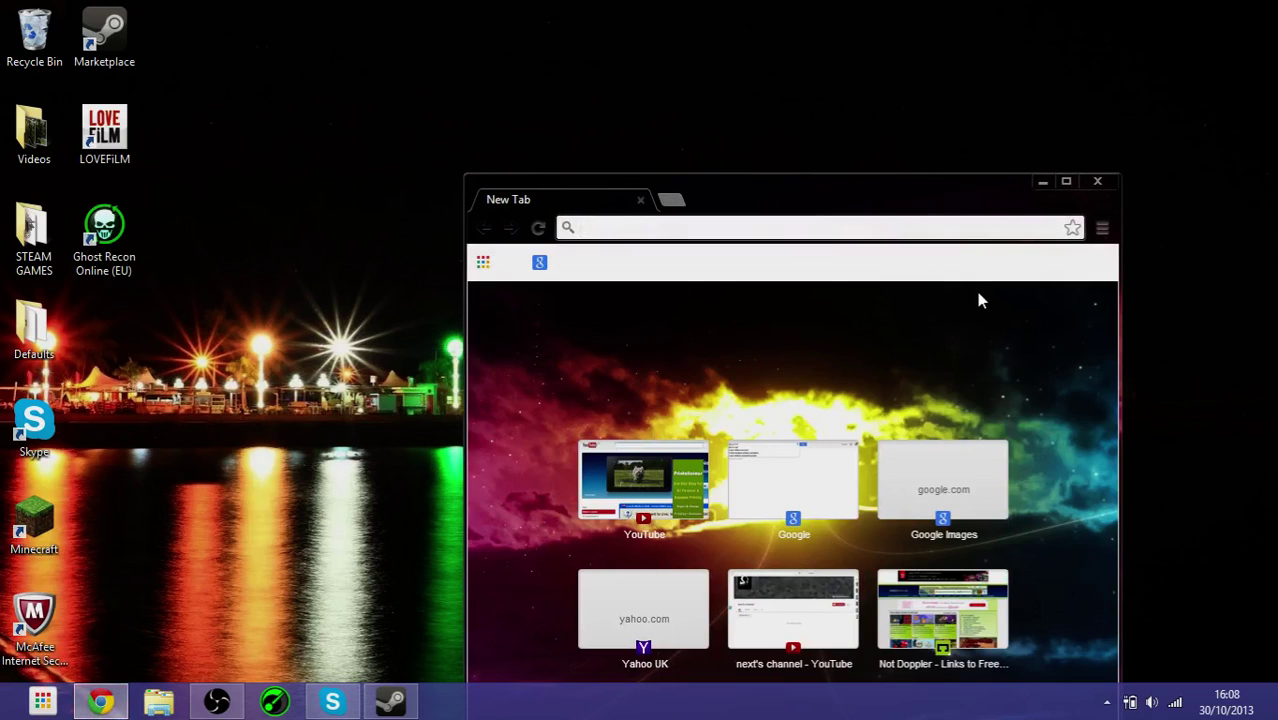
type("razo")
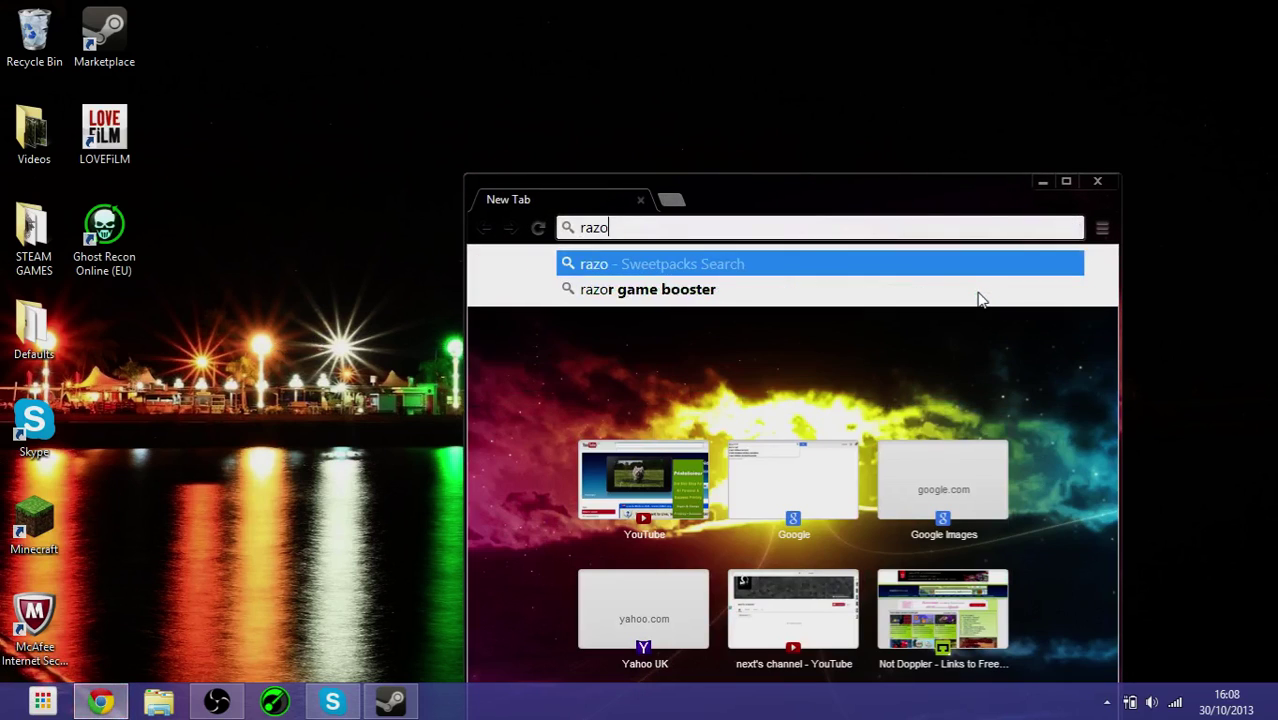
type("r")
key("Down")
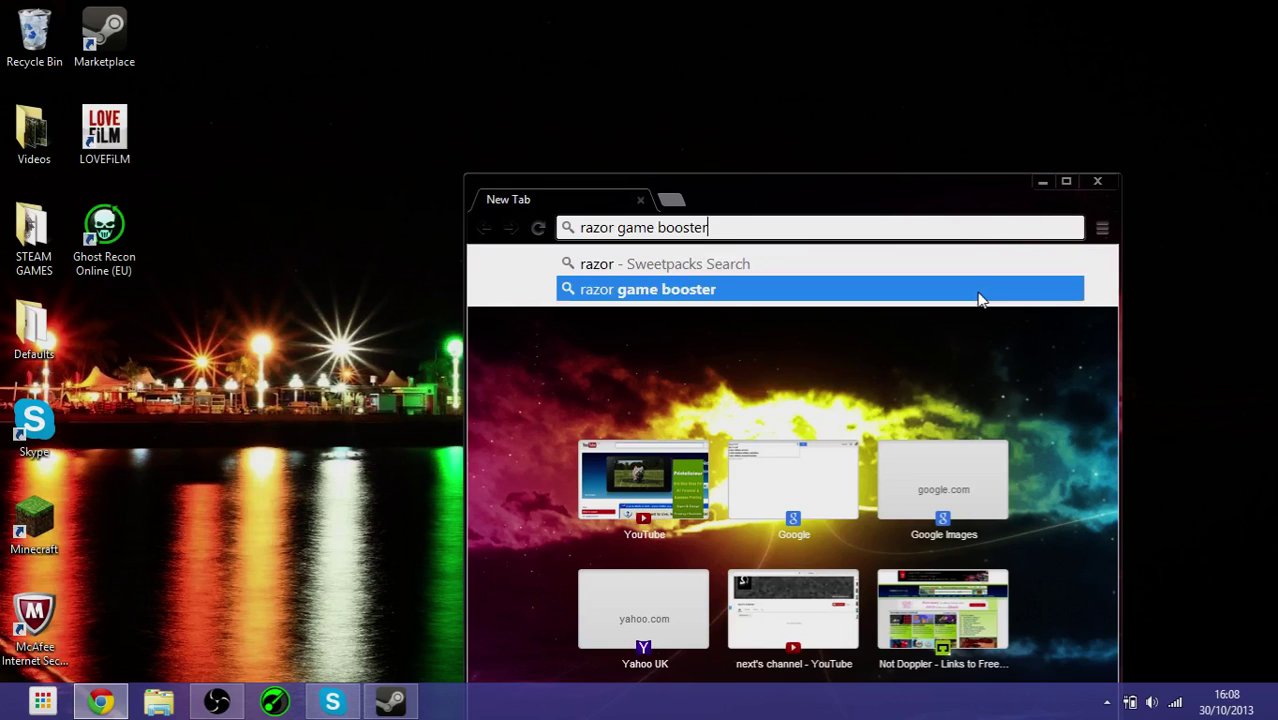
left_click(977, 291)
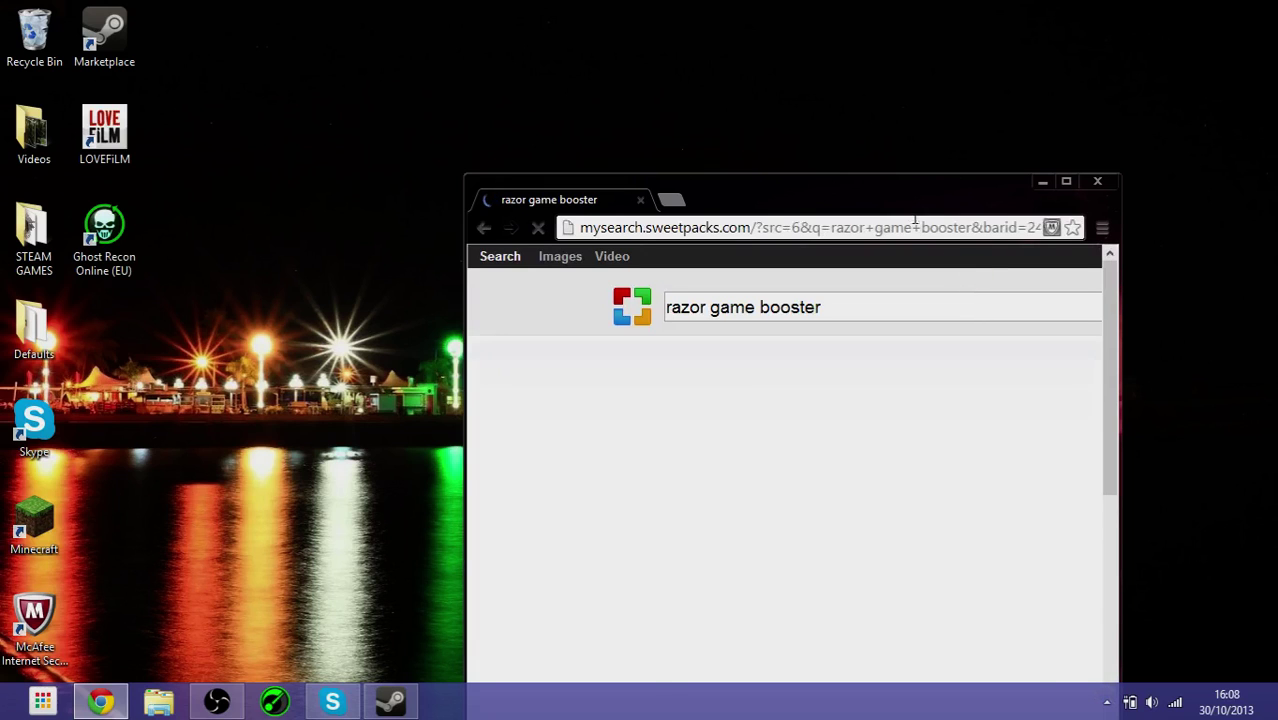
double_click(867, 191)
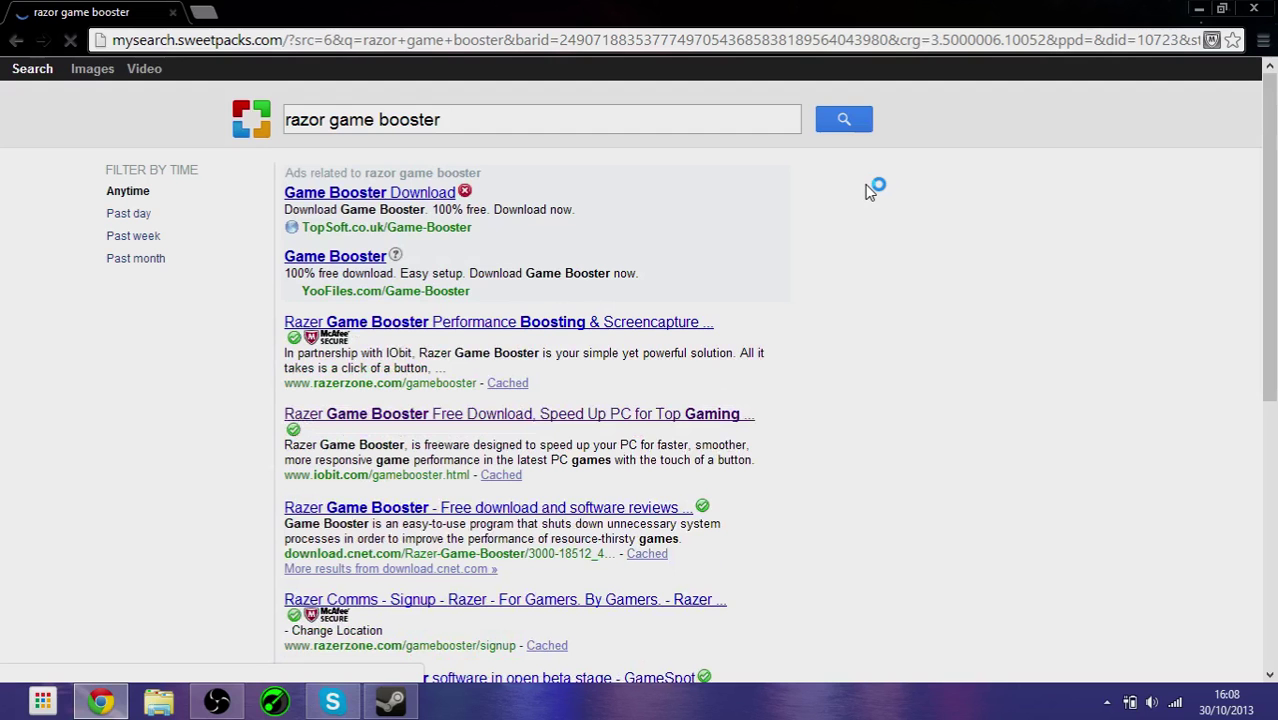
View IObit's Razer Game Booster page, then close it to return to the results
left_click(428, 414)
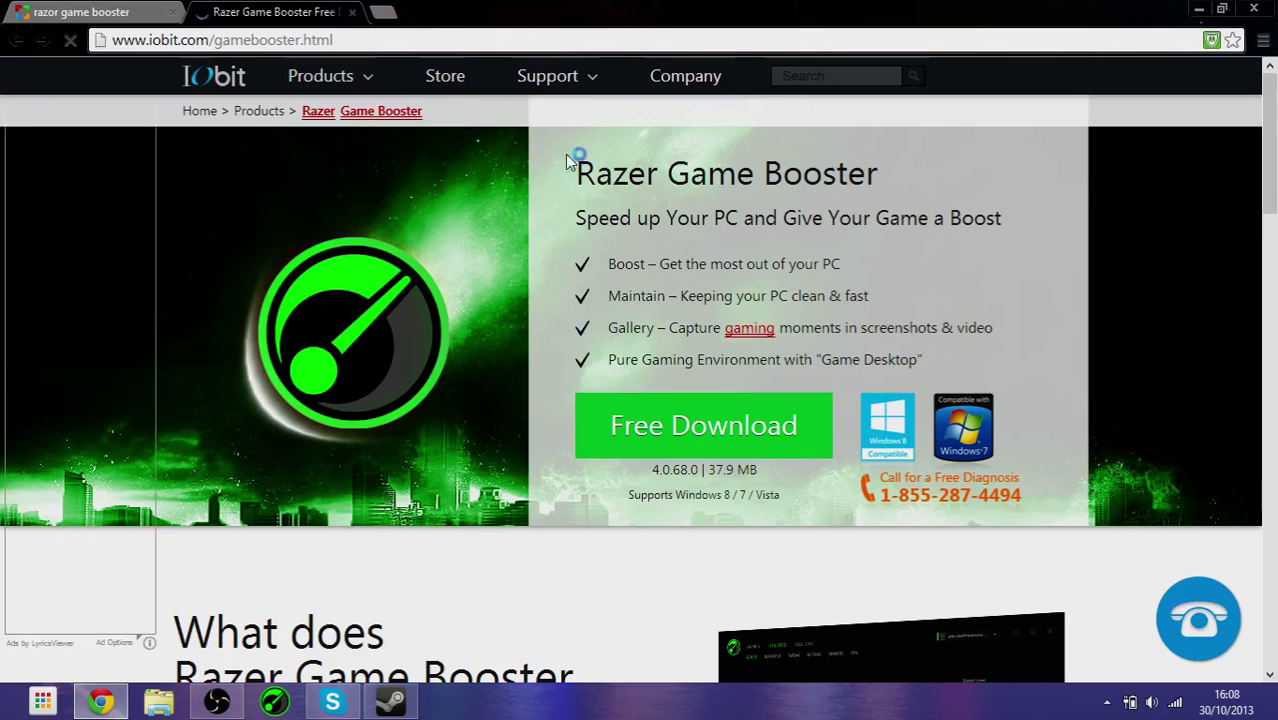
scroll(570, 170, "down", 3)
scroll(576, 216, "down", 2)
scroll(576, 216, "up", 4)
scroll(700, 228, "up", 1)
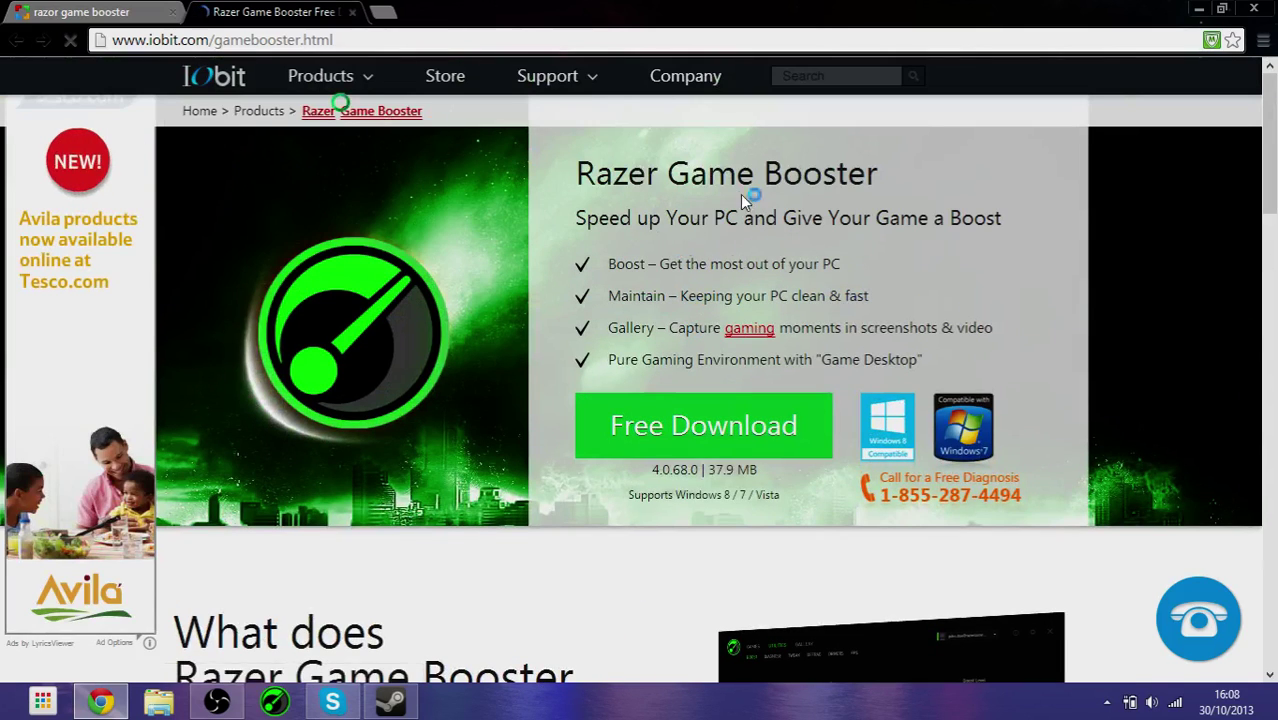
left_click(352, 12)
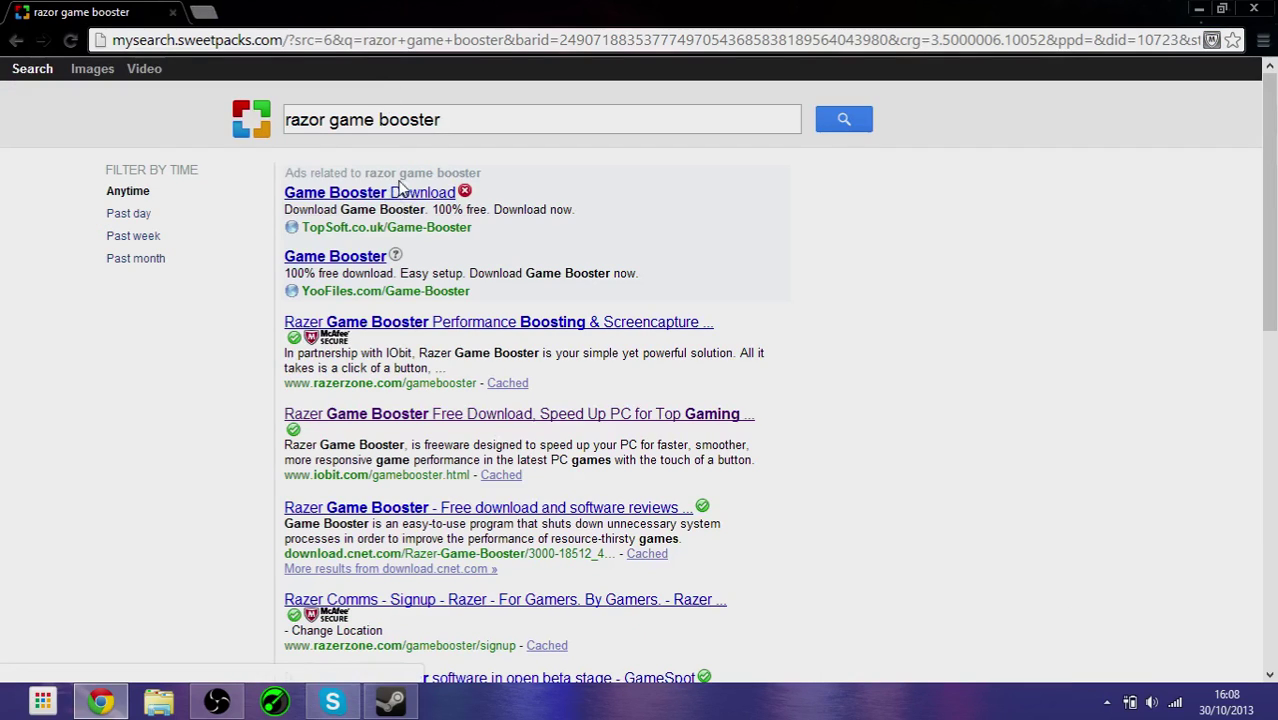
Open the razerzone.com Game Booster result in a new tab, browse it, and close the search tab
left_click(395, 328)
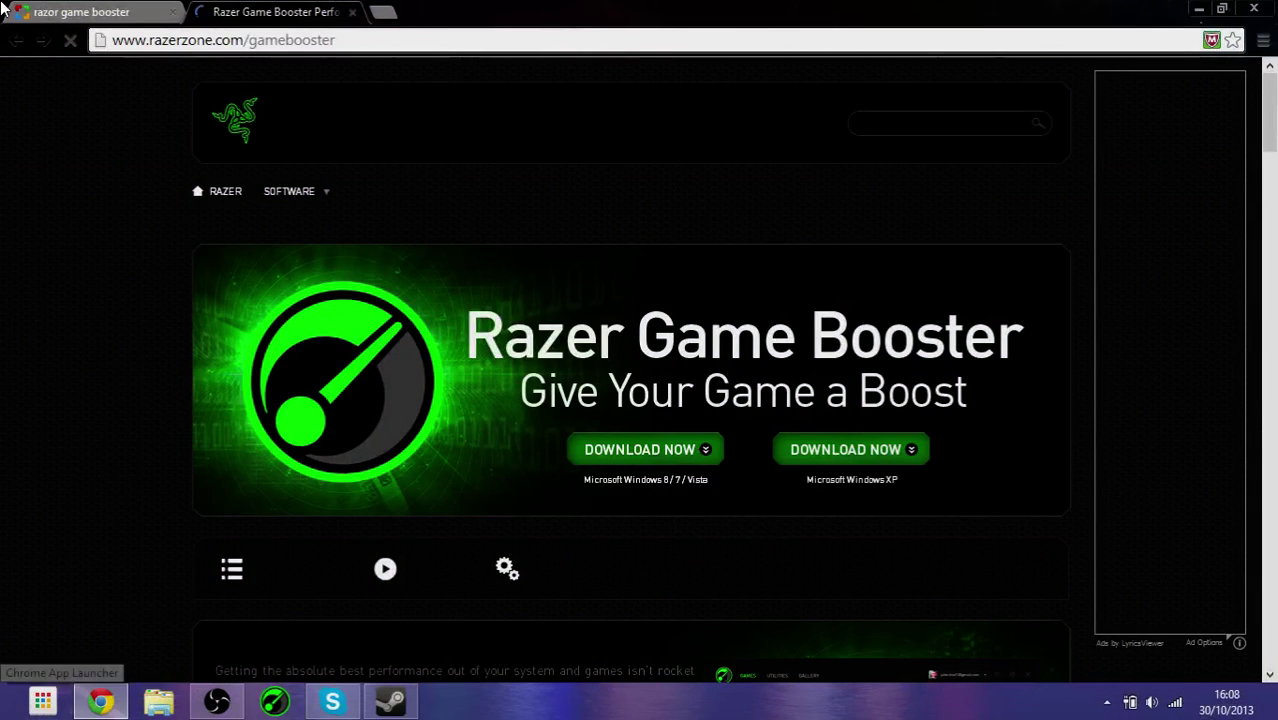
scroll(378, 122, "down", 3)
scroll(378, 122, "down", 3)
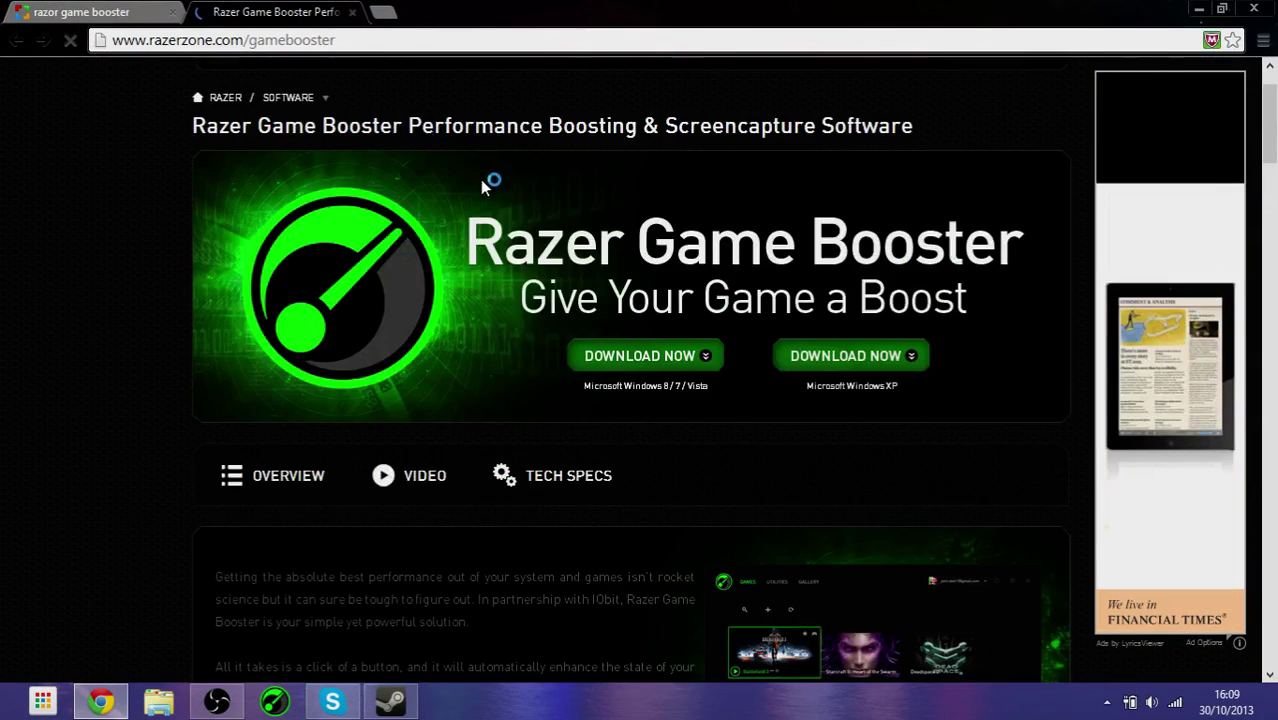
scroll(559, 277, "down", 2)
scroll(735, 397, "down", 2)
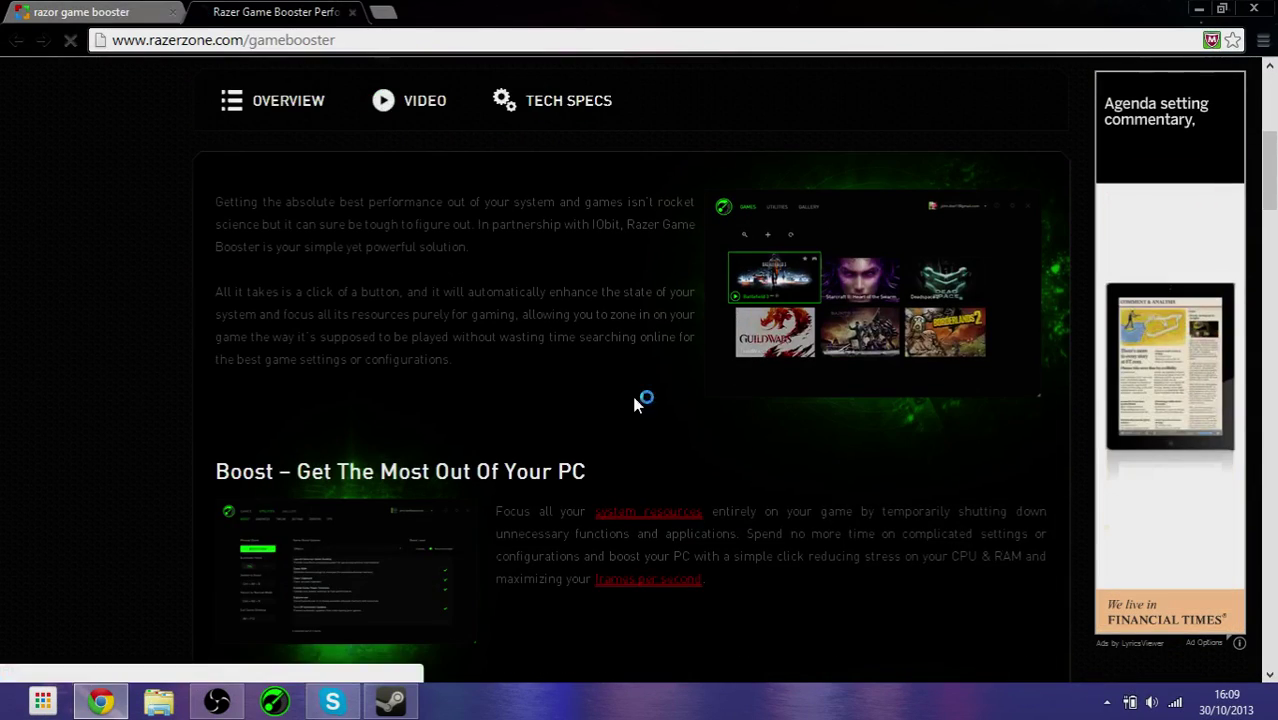
scroll(470, 460, "down", 1)
scroll(470, 460, "down", 3)
scroll(614, 490, "up", 5)
scroll(614, 488, "up", 3)
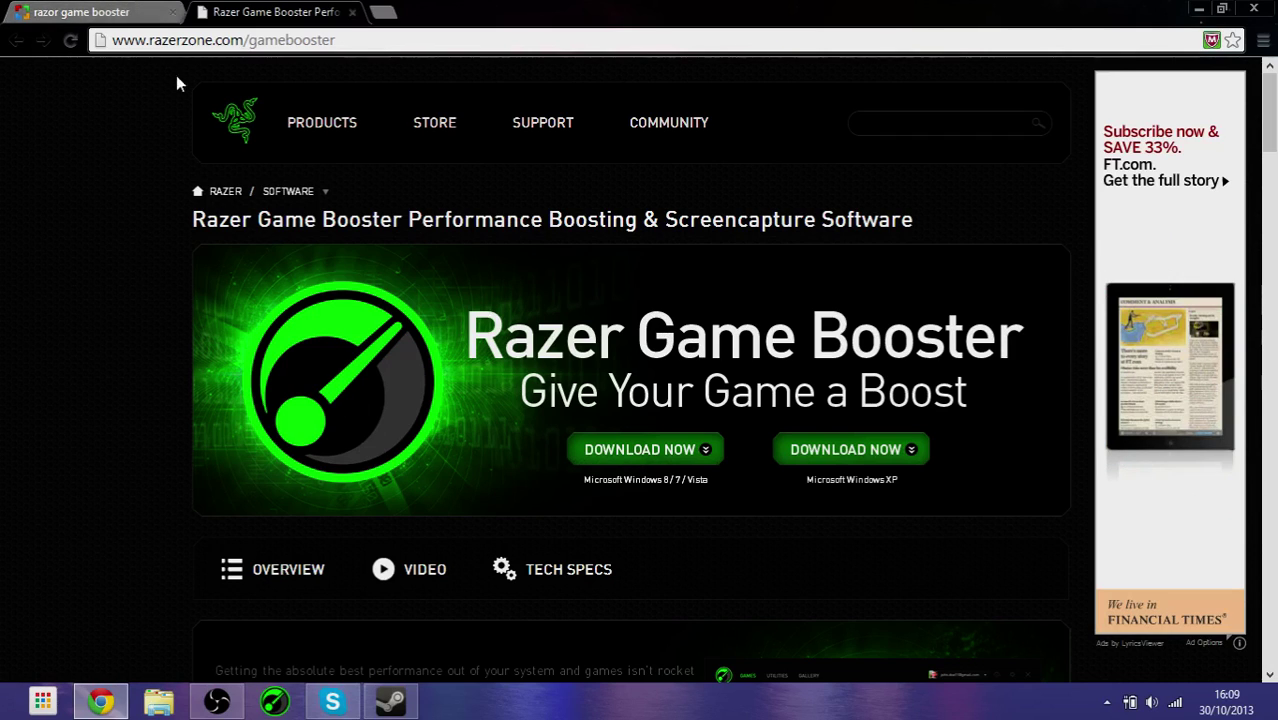
left_click(172, 12)
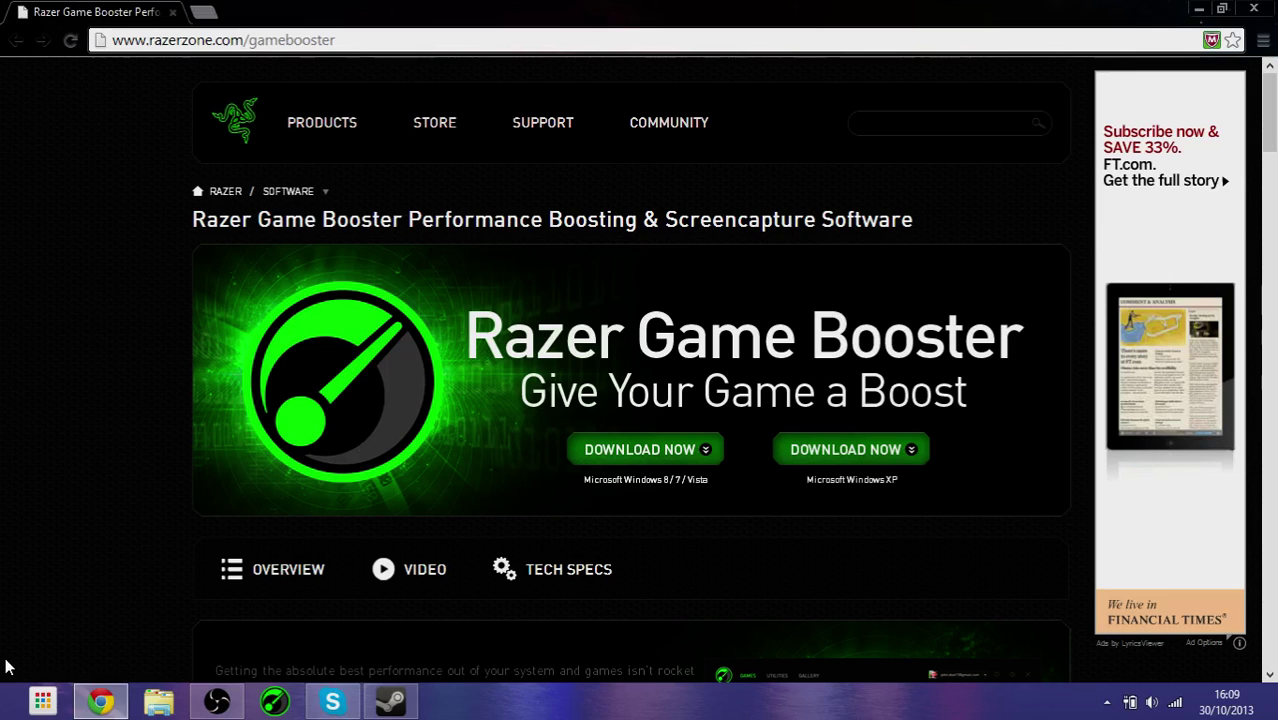
Turn off Full Screen Mode in Game Booster settings and return to the games list
left_click(274, 701)
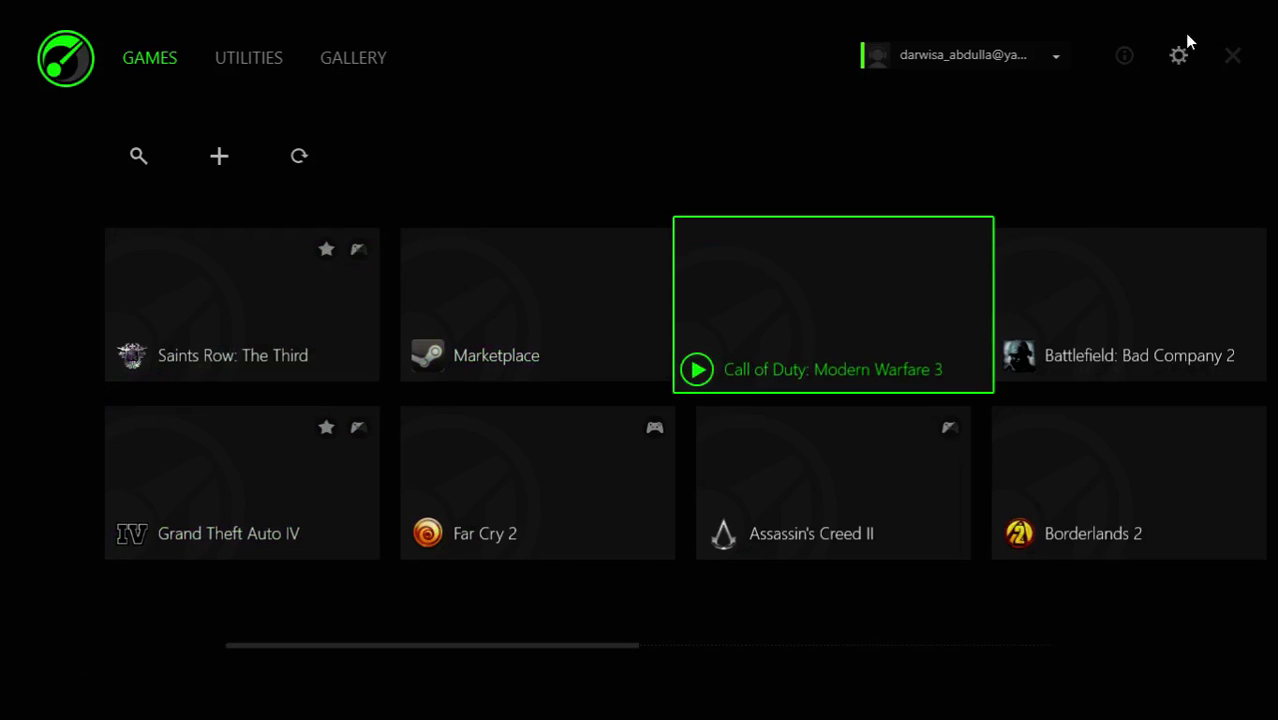
left_click(1178, 55)
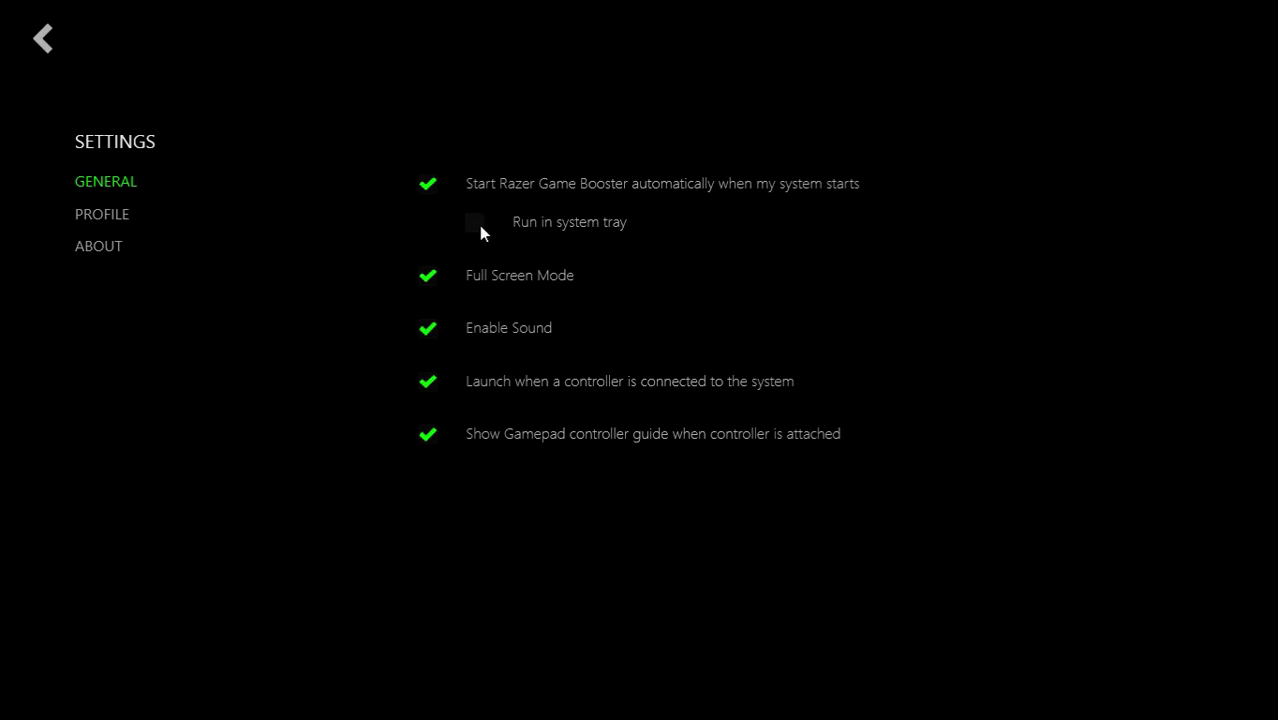
left_click(468, 268)
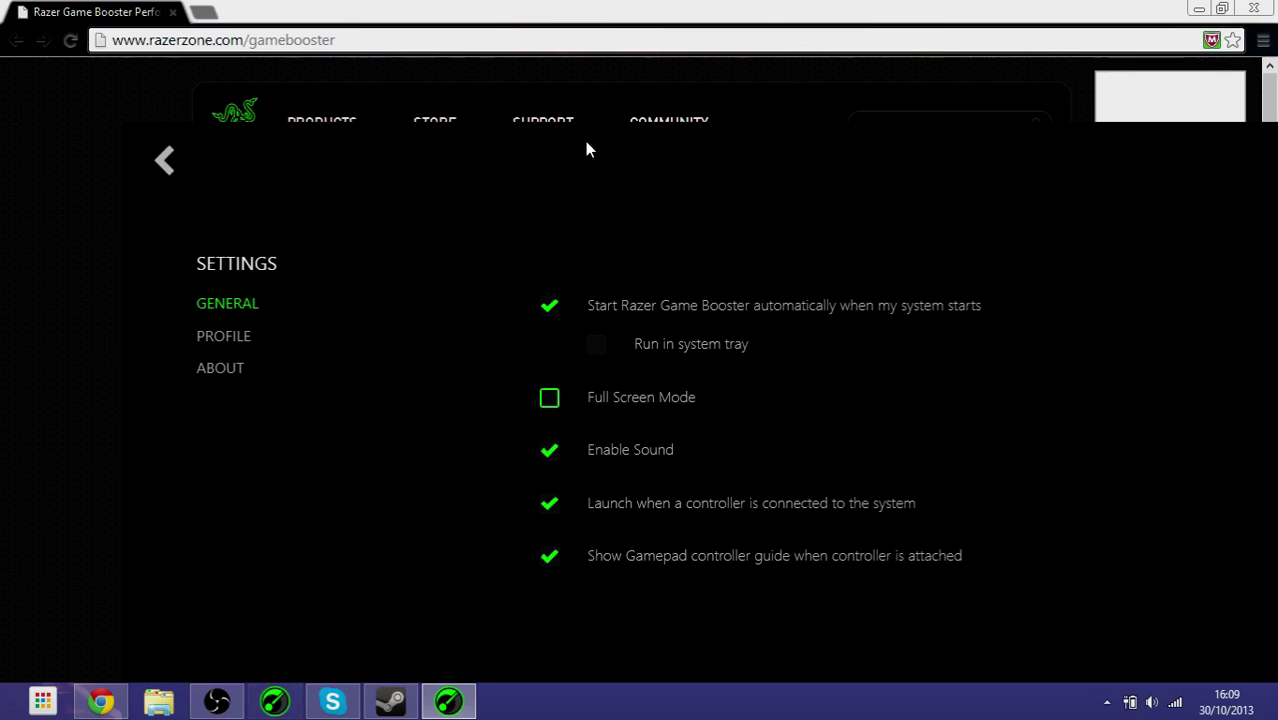
left_click_drag(517, 95, 461, 14)
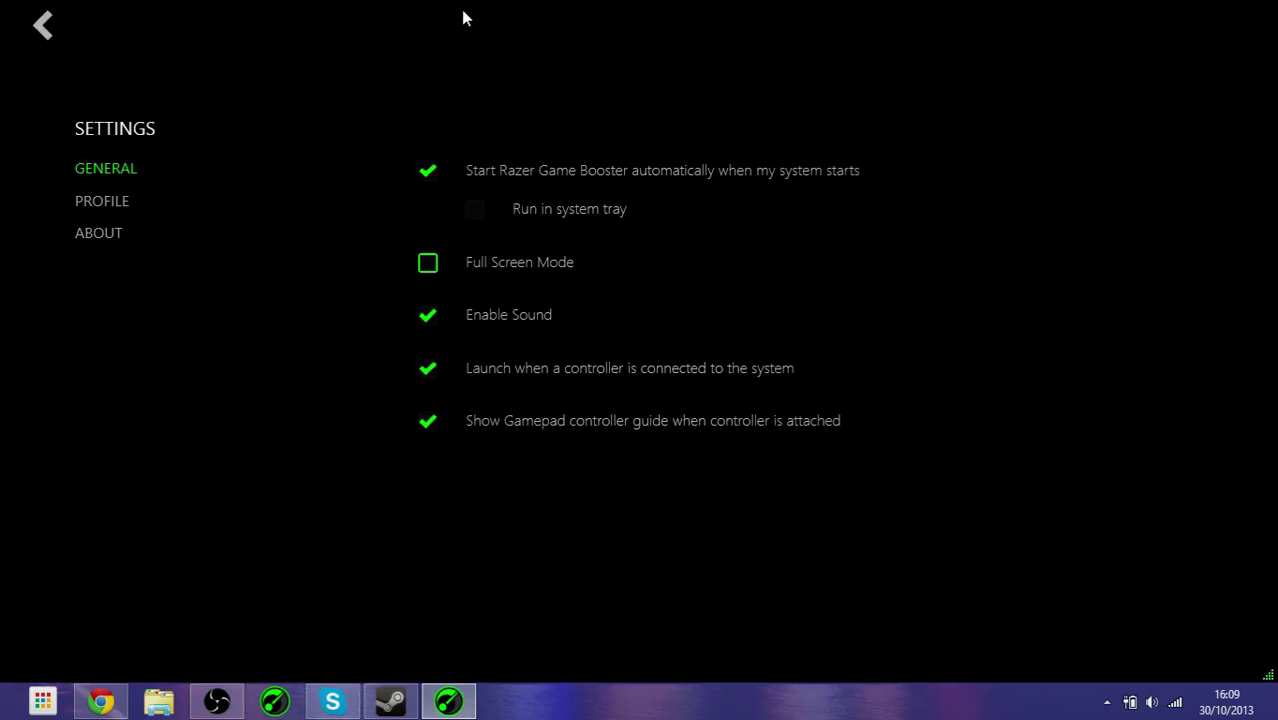
left_click_drag(461, 9, 461, 9)
left_click(42, 38)
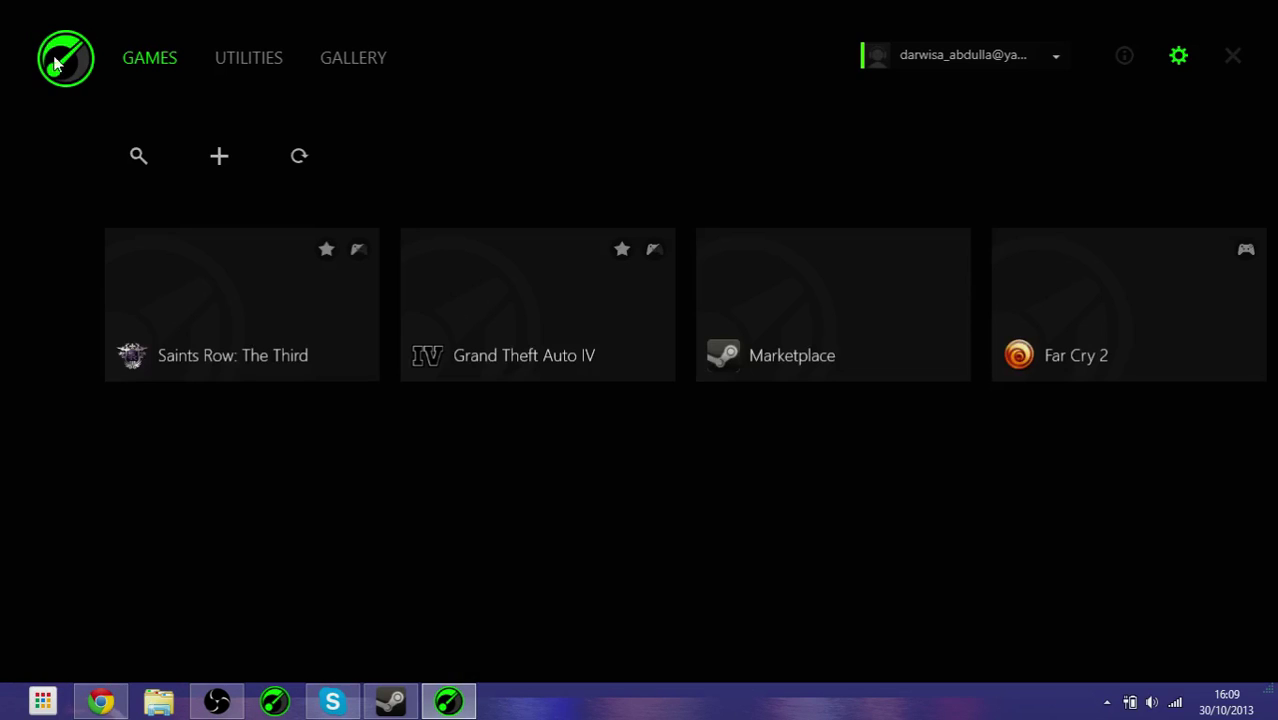
Scroll the games library until the Garry's Mod tile is visible
scroll(300, 300, "down", 5)
scroll(550, 420, "down", 3)
scroll(740, 492, "down", 2)
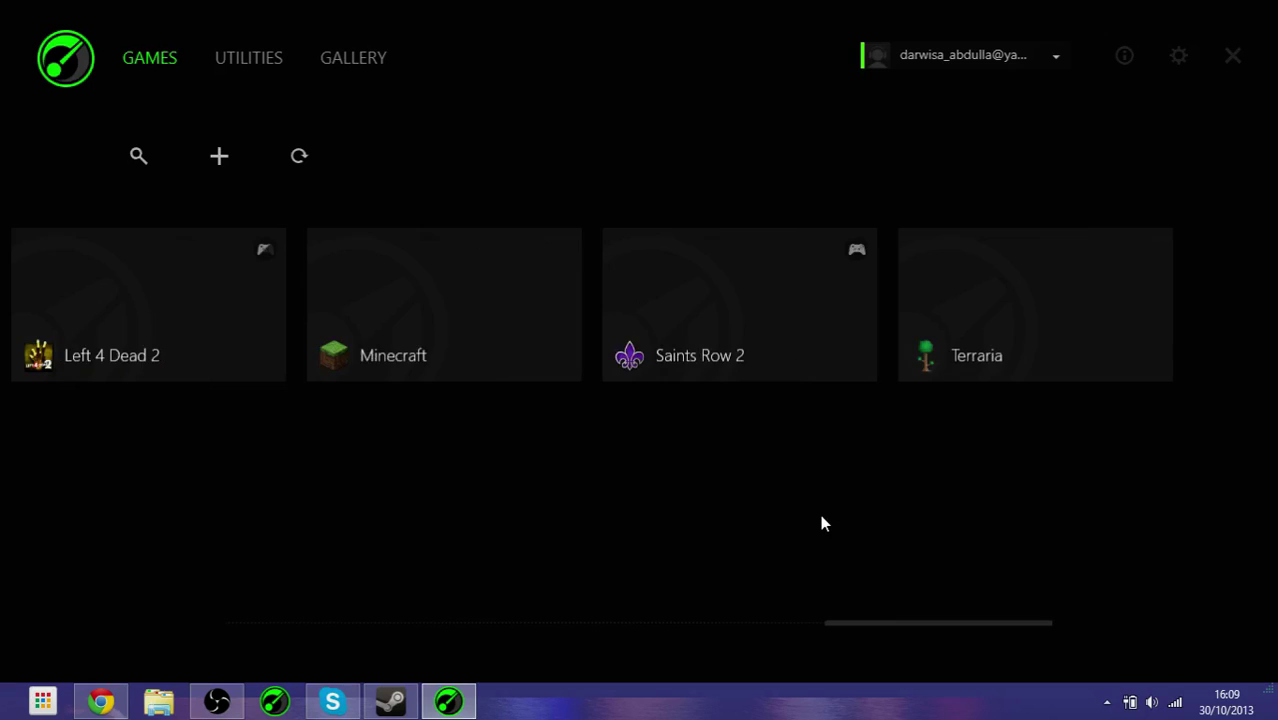
scroll(820, 514, "up", 5)
scroll(823, 475, "up", 4)
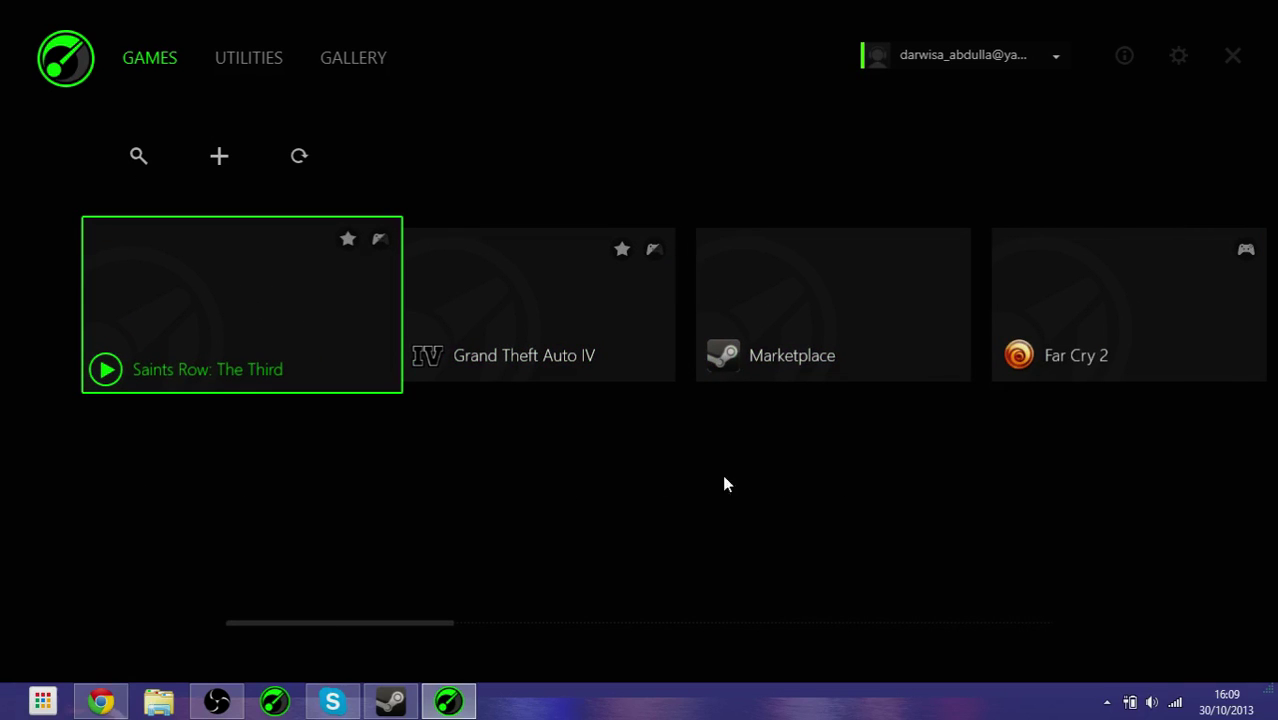
scroll(790, 450, "down", 6)
scroll(848, 410, "down", 5)
scroll(920, 383, "up", 1)
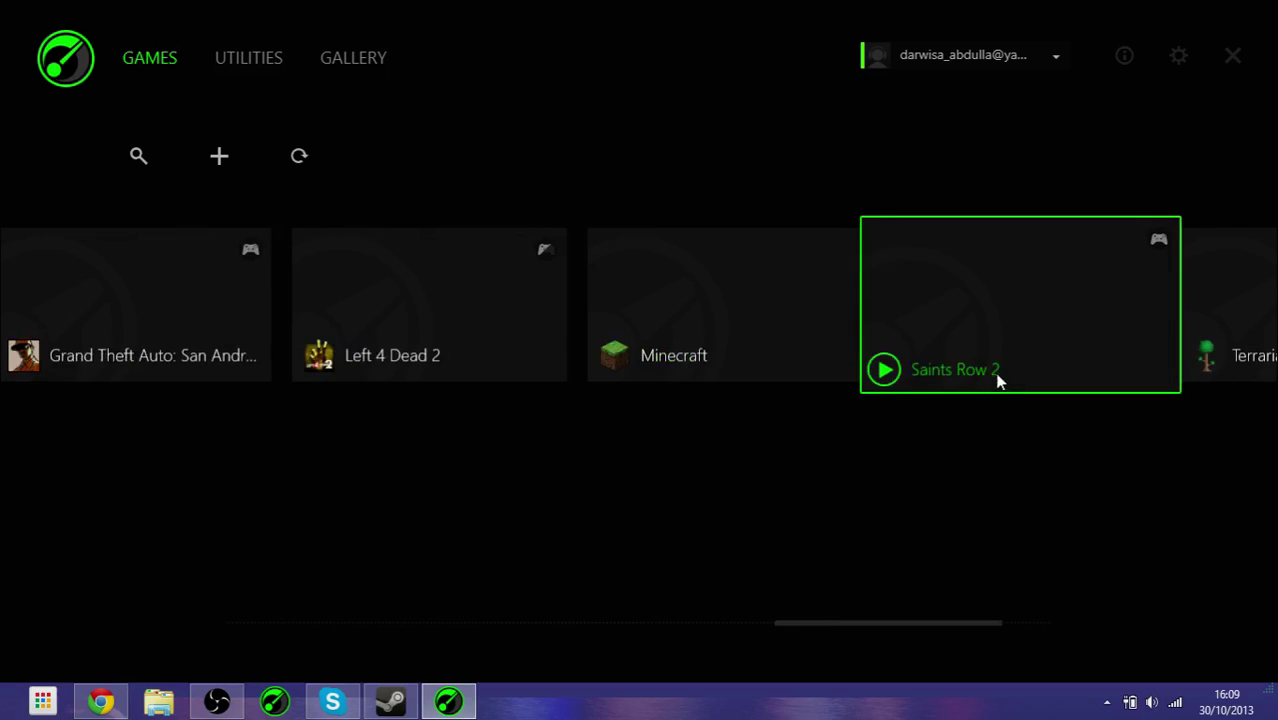
scroll(996, 369, "up", 3)
scroll(740, 345, "up", 7)
scroll(478, 318, "down", 1)
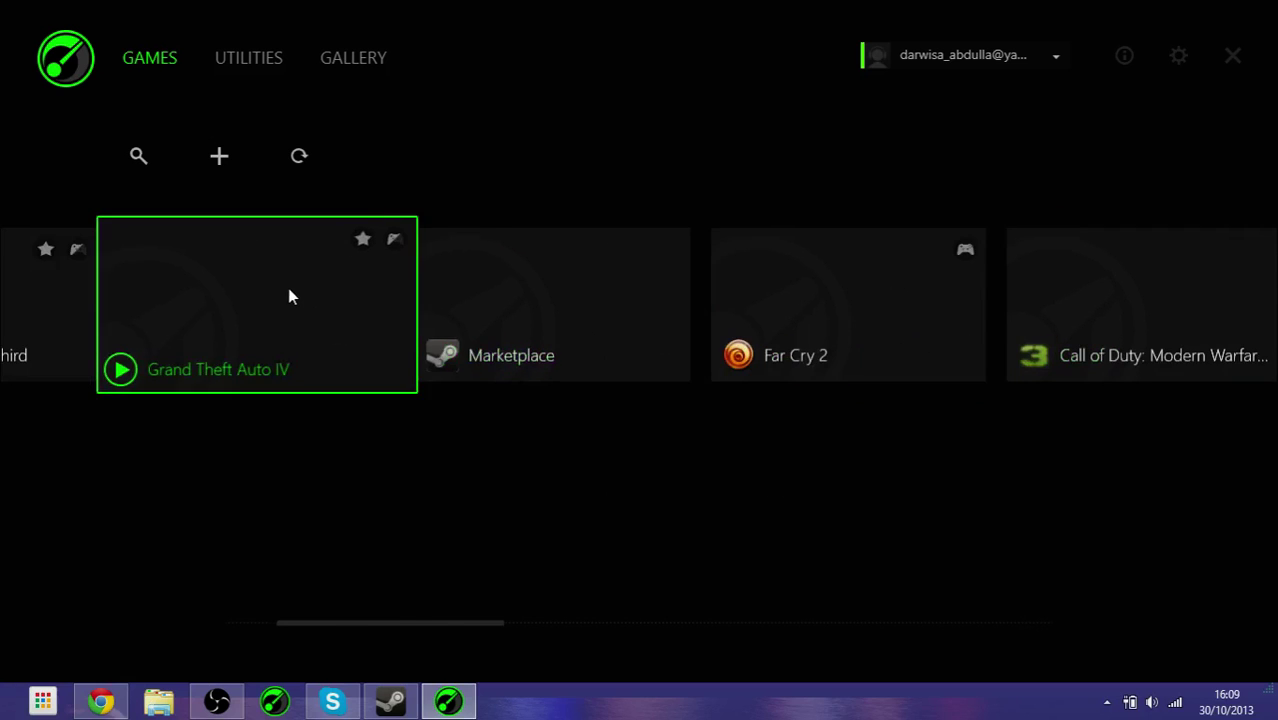
scroll(370, 295, "up", 1)
scroll(600, 310, "down", 1)
scroll(750, 340, "down", 2)
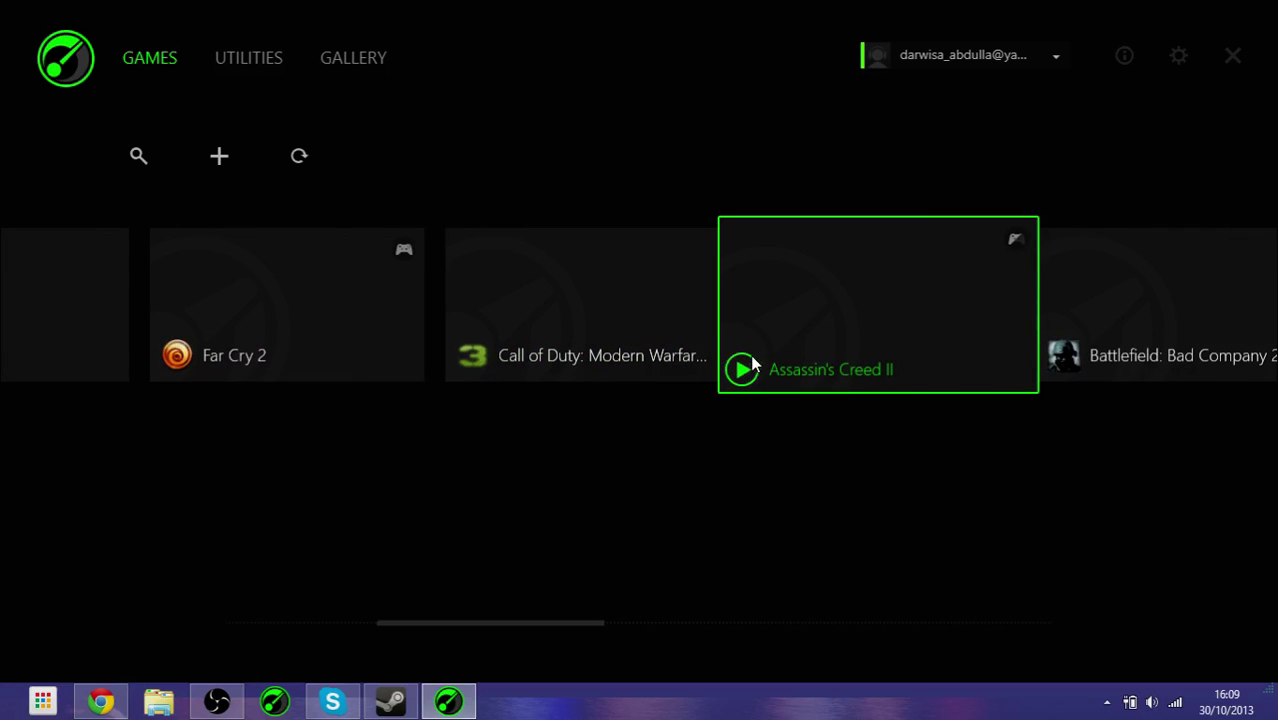
scroll(765, 290, "down", 3)
scroll(929, 310, "down", 1)
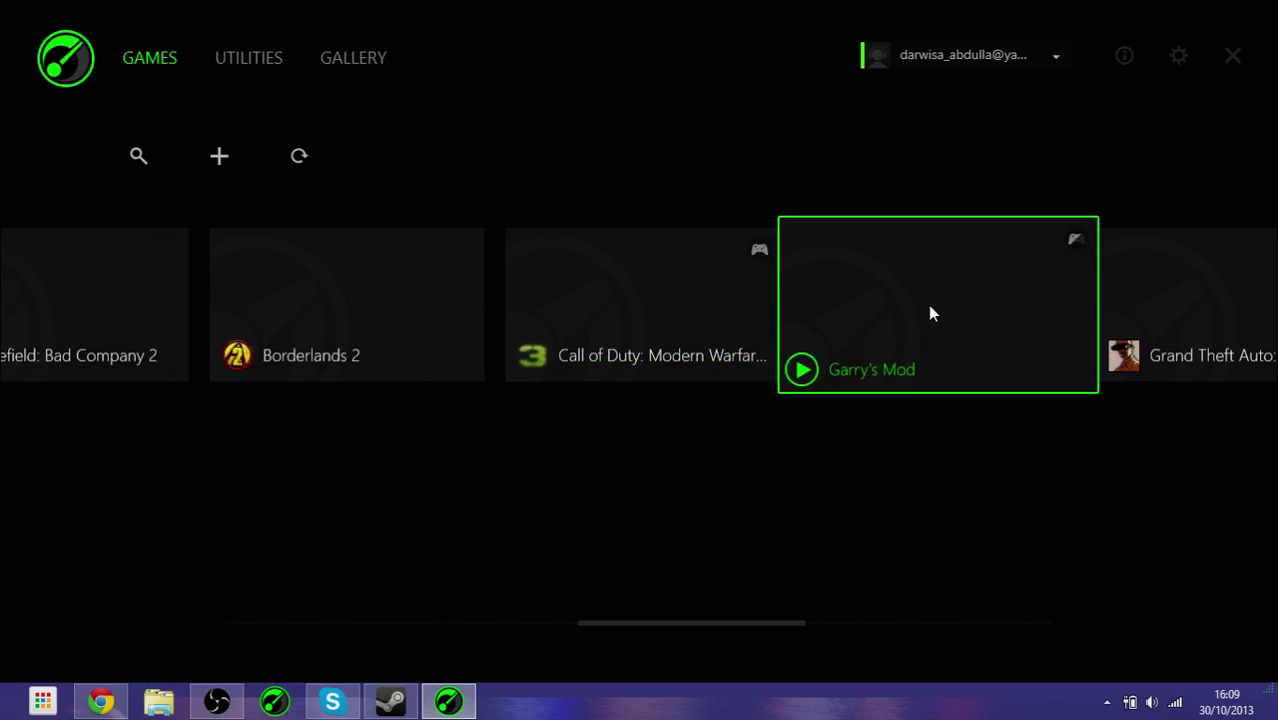
Open the Garry's Mod details and its edit form, then close it without saving
left_click(862, 320)
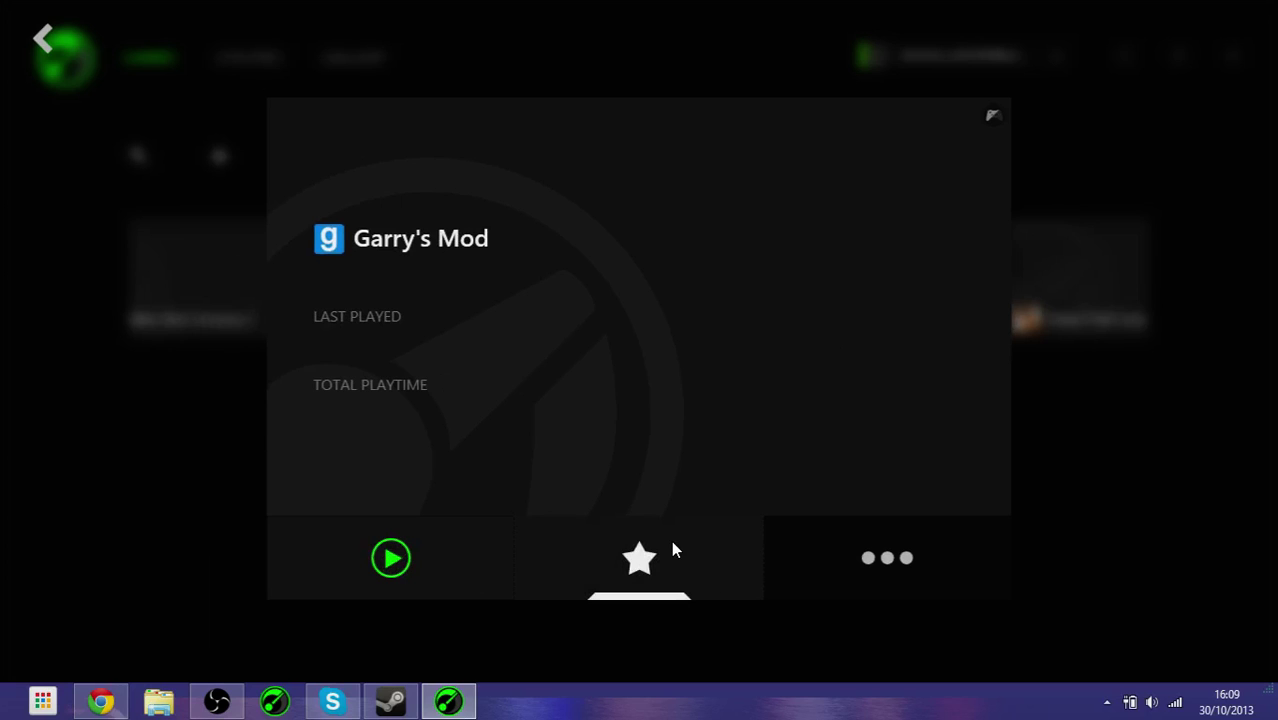
left_click(855, 567)
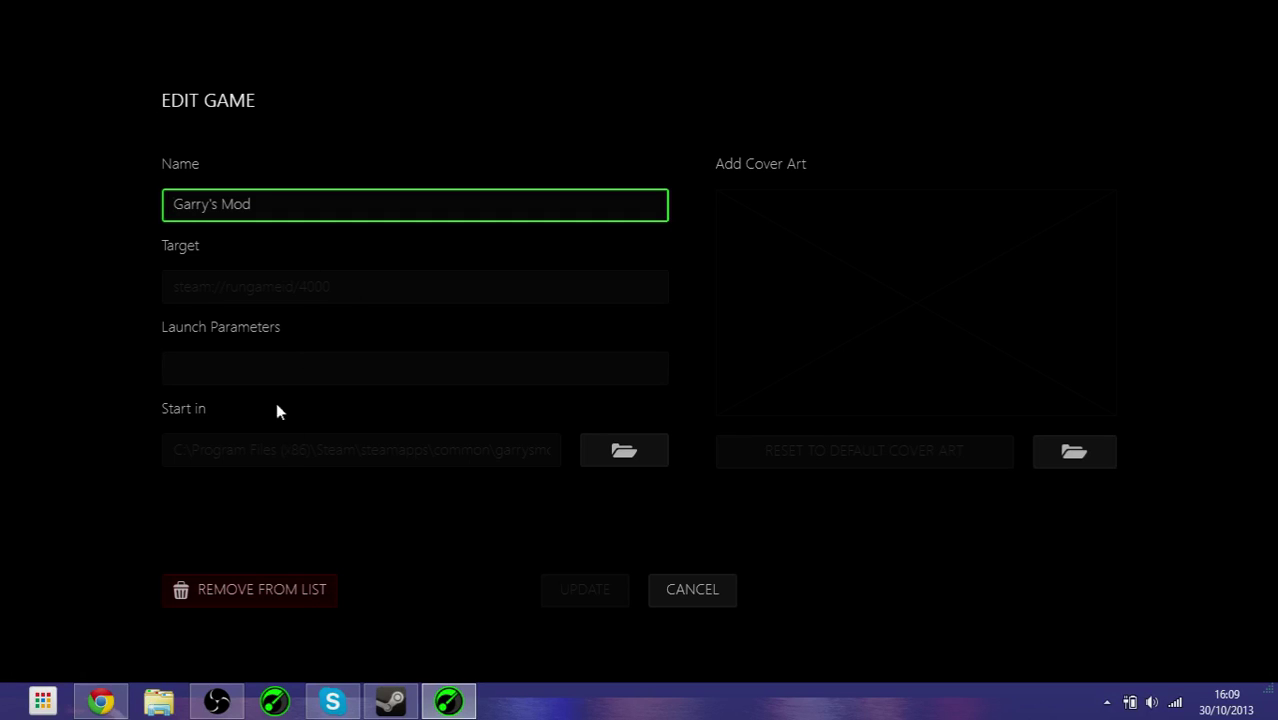
left_click(370, 275)
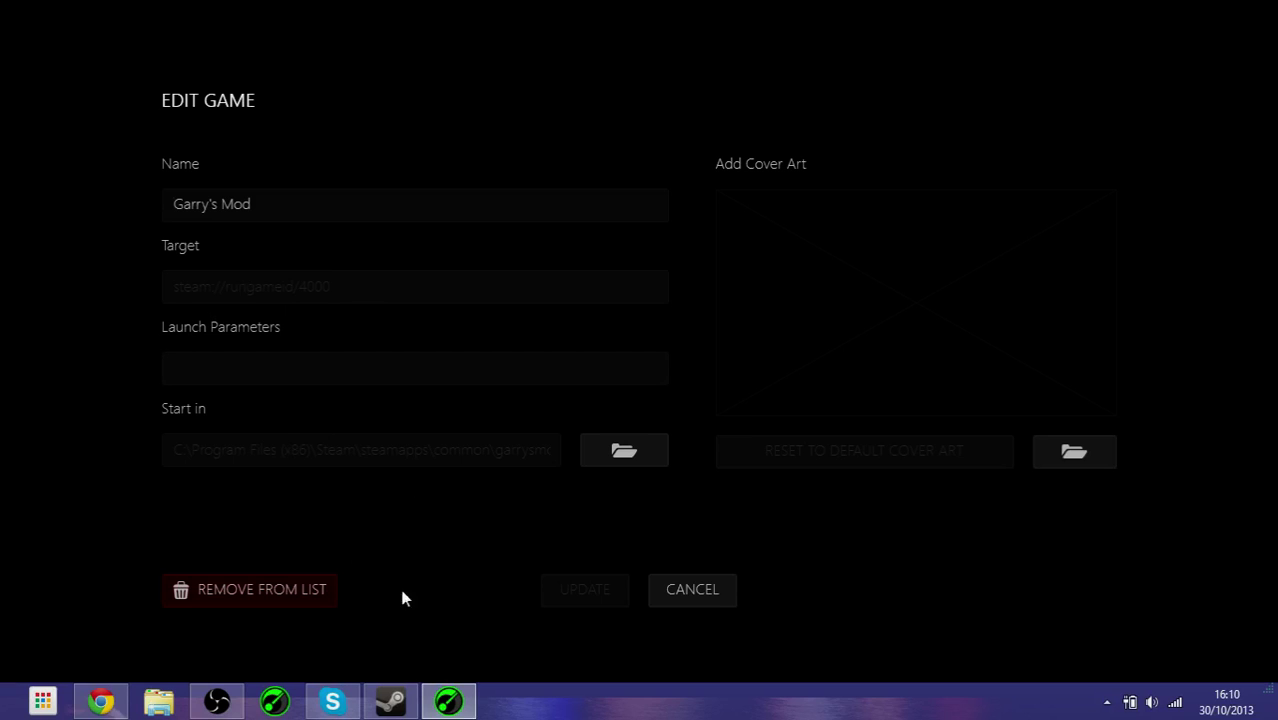
left_click(668, 589)
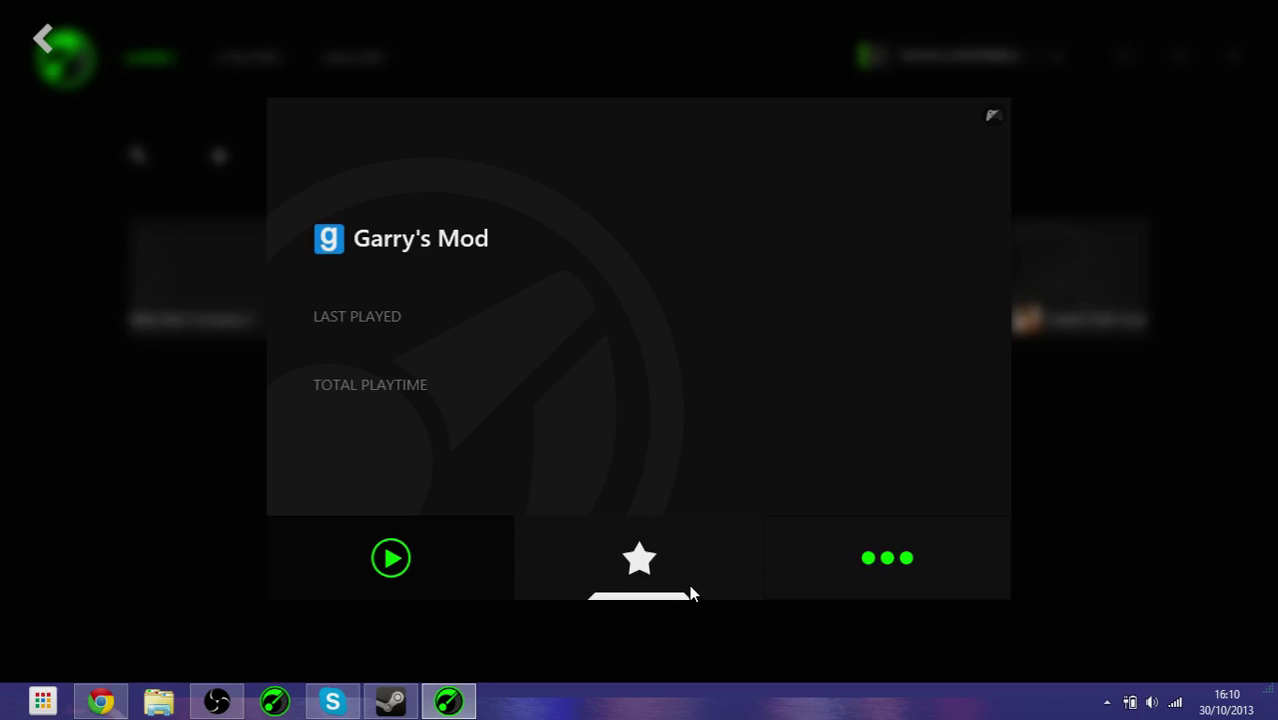
Rename the Garry's Mod entry to G'mod, save it, and launch the game
left_click(822, 567)
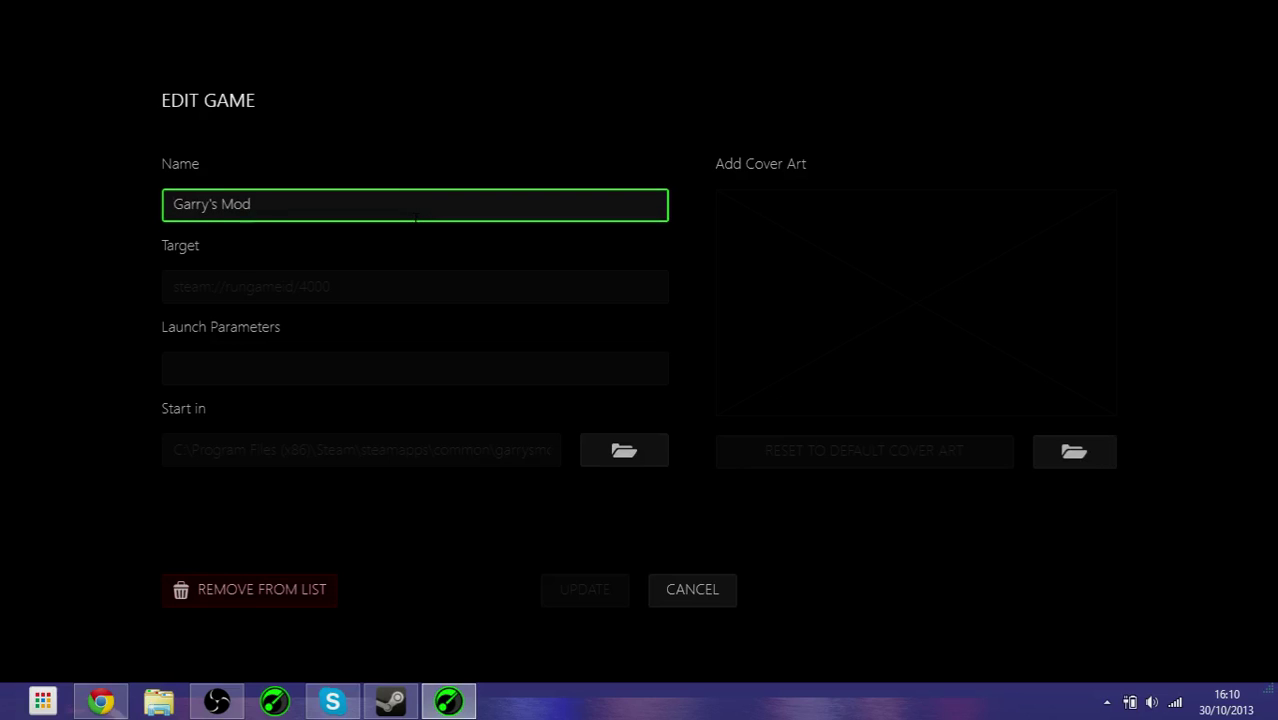
key("BackSpace")
key("BackSpace")
key("BackSpace")
key("BackSpace")
key("BackSpace")
key("BackSpace")
key("BackSpace")
type("G")
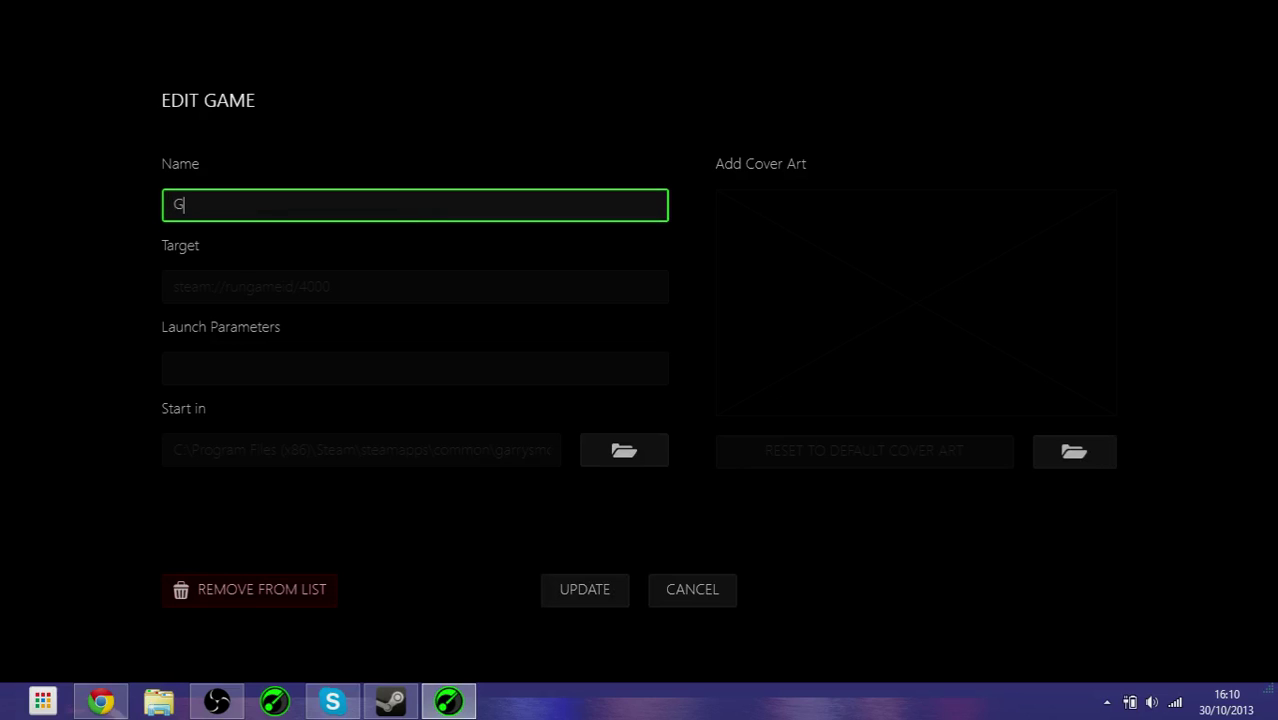
type("'M")
key("BackSpace")
type("mod")
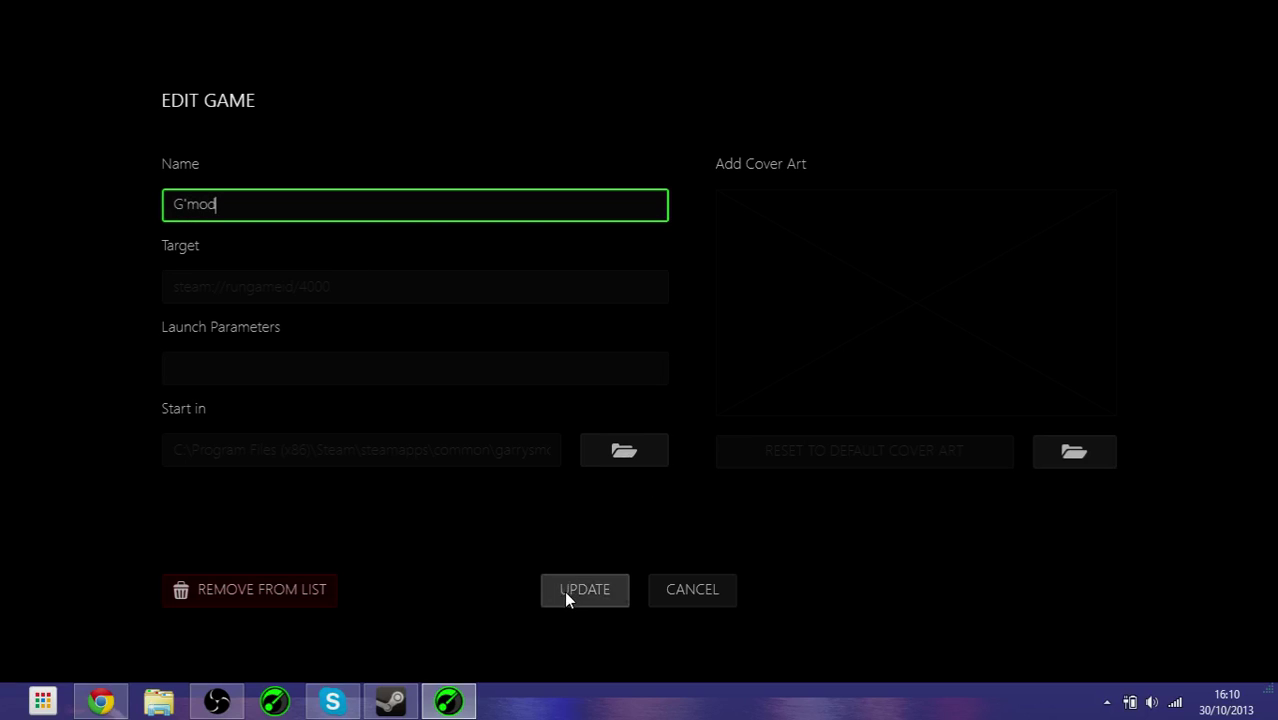
left_click(565, 591)
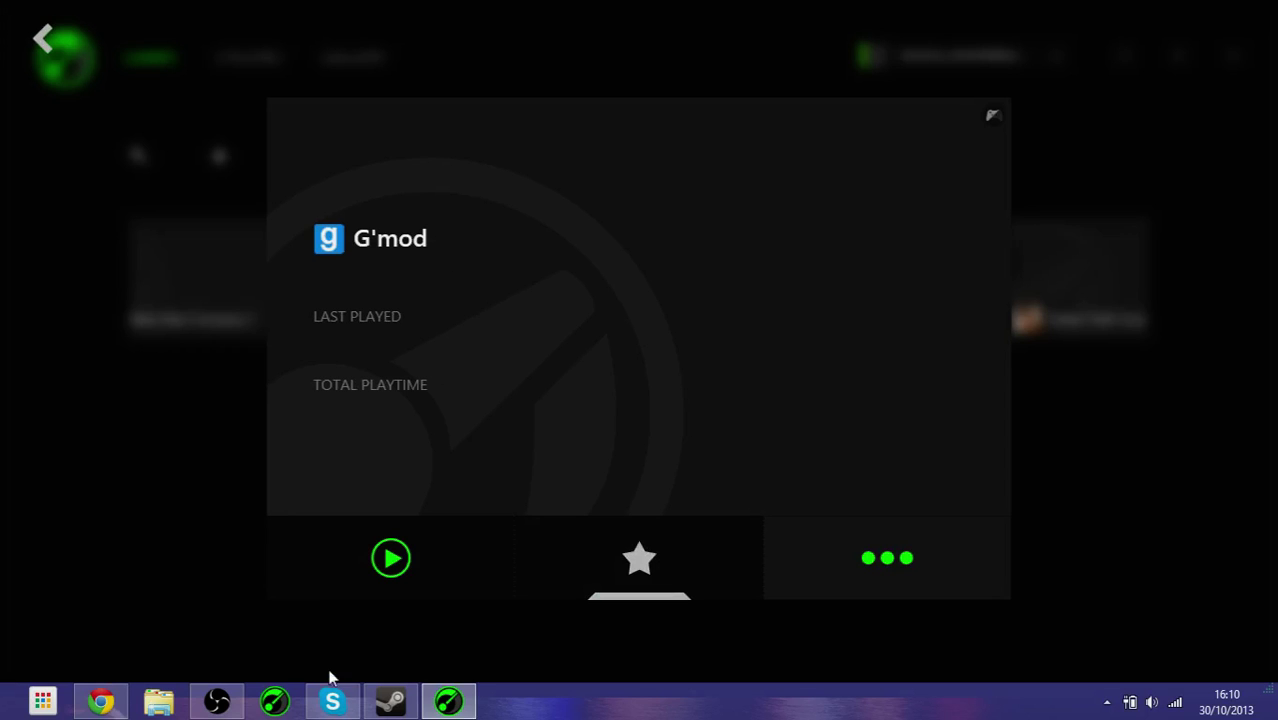
left_click(393, 560)
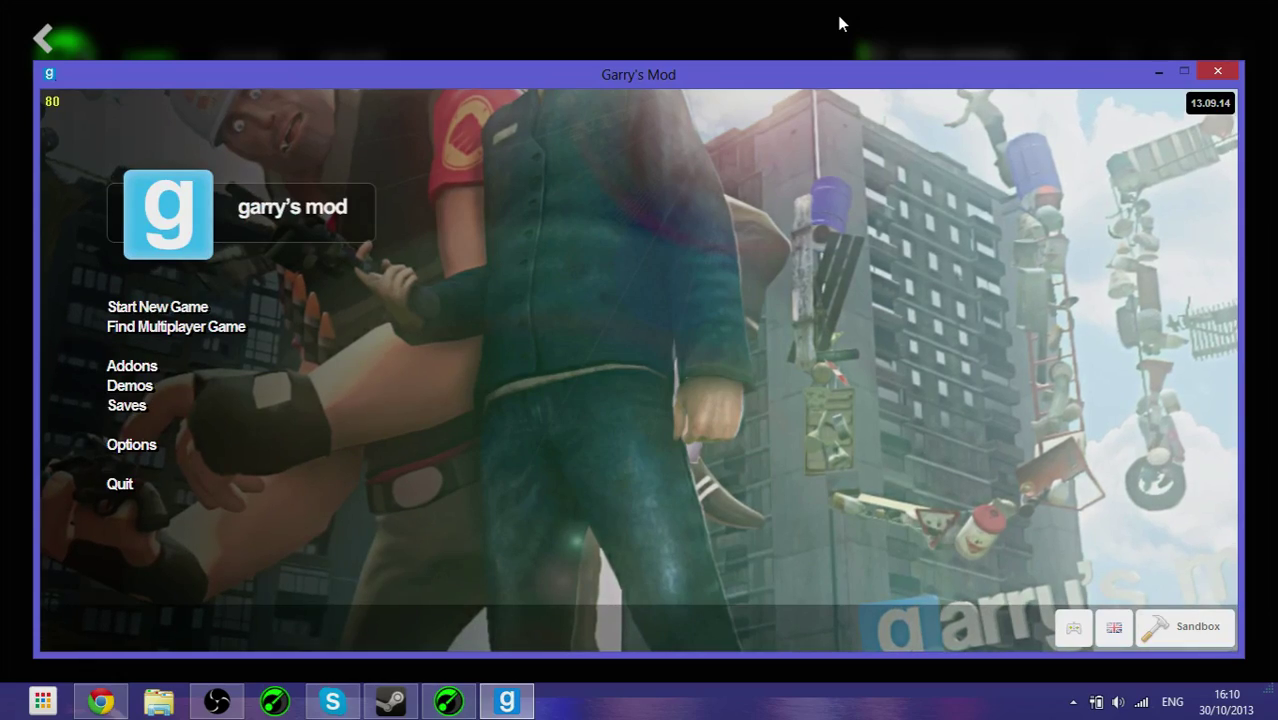
Visit the Windows Start screen and return to Garry's Mod while it loads
key("super")
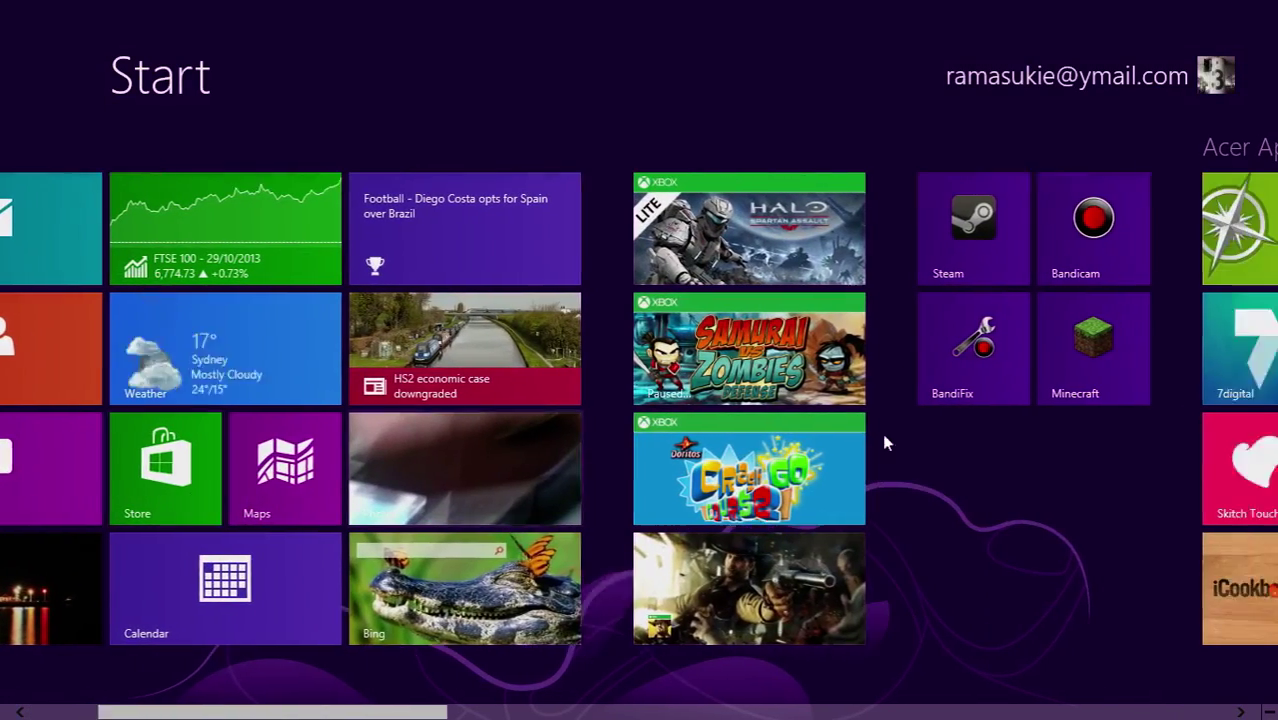
scroll(882, 433, "down", 3)
key("super")
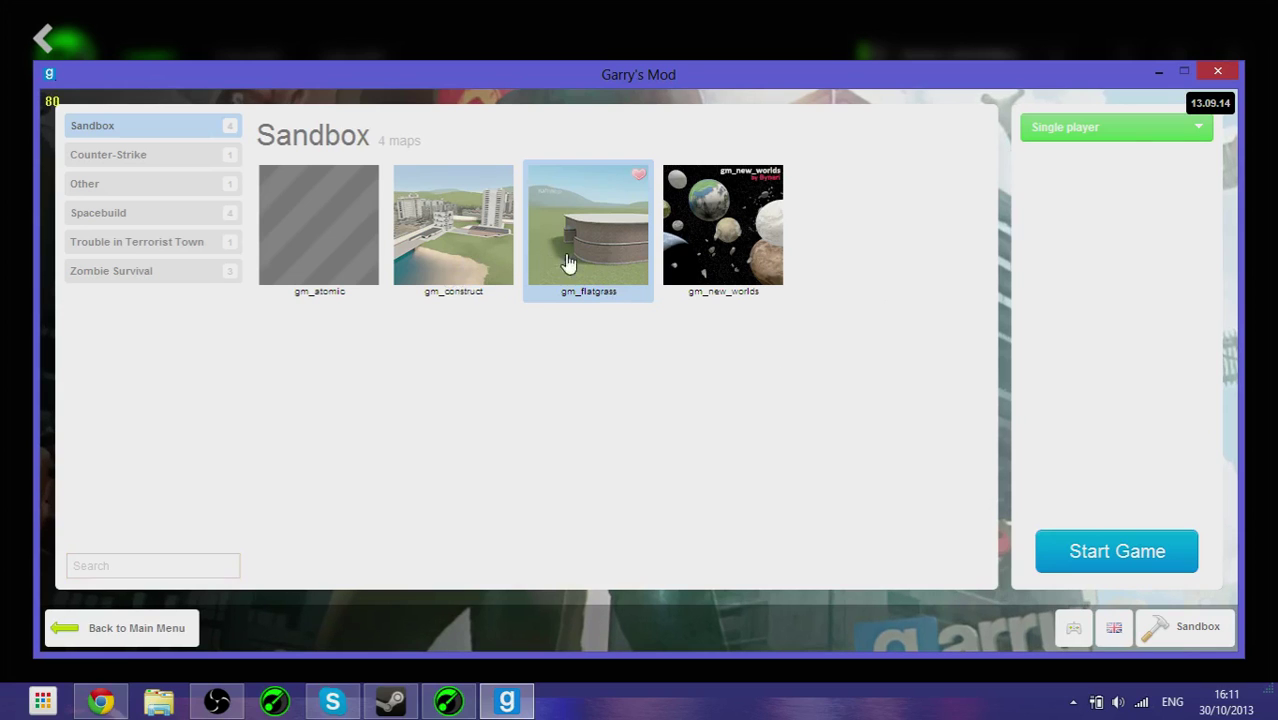
Launch Sandbox on gm_flatgrass in Single player mode
left_click(1097, 553)
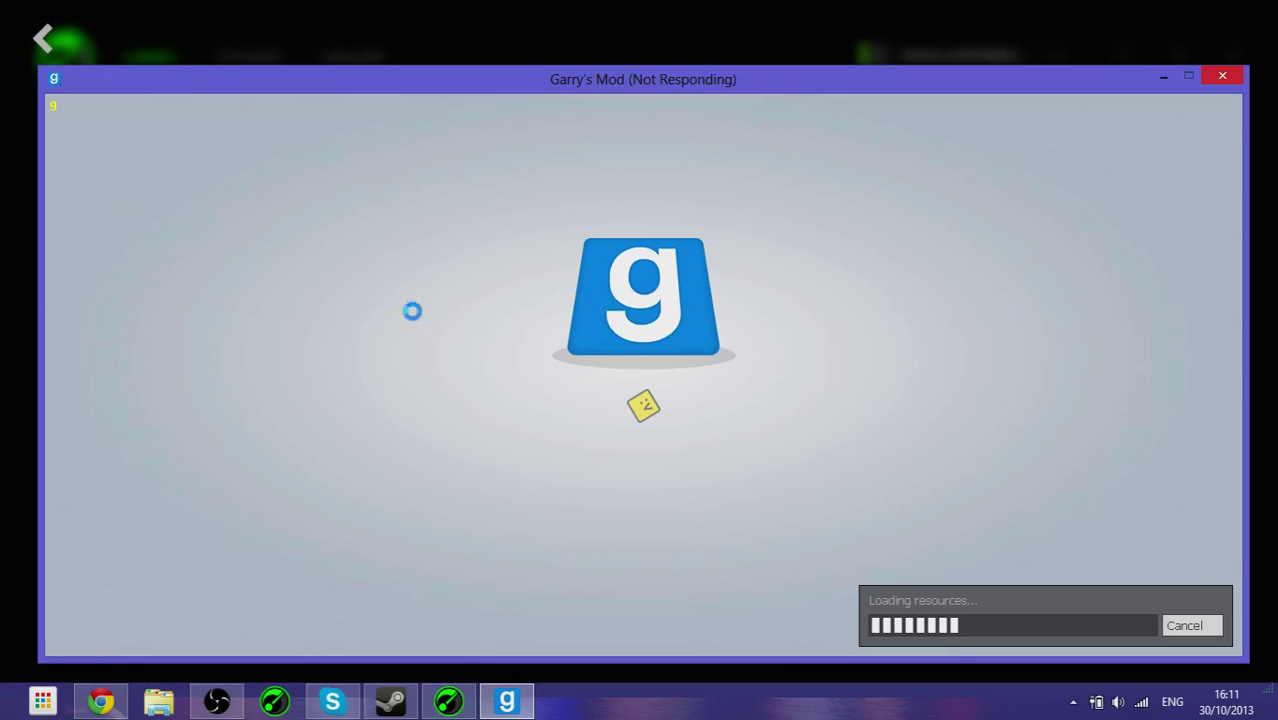
Close the G'mod details panel and scroll through the games library
left_click(448, 700)
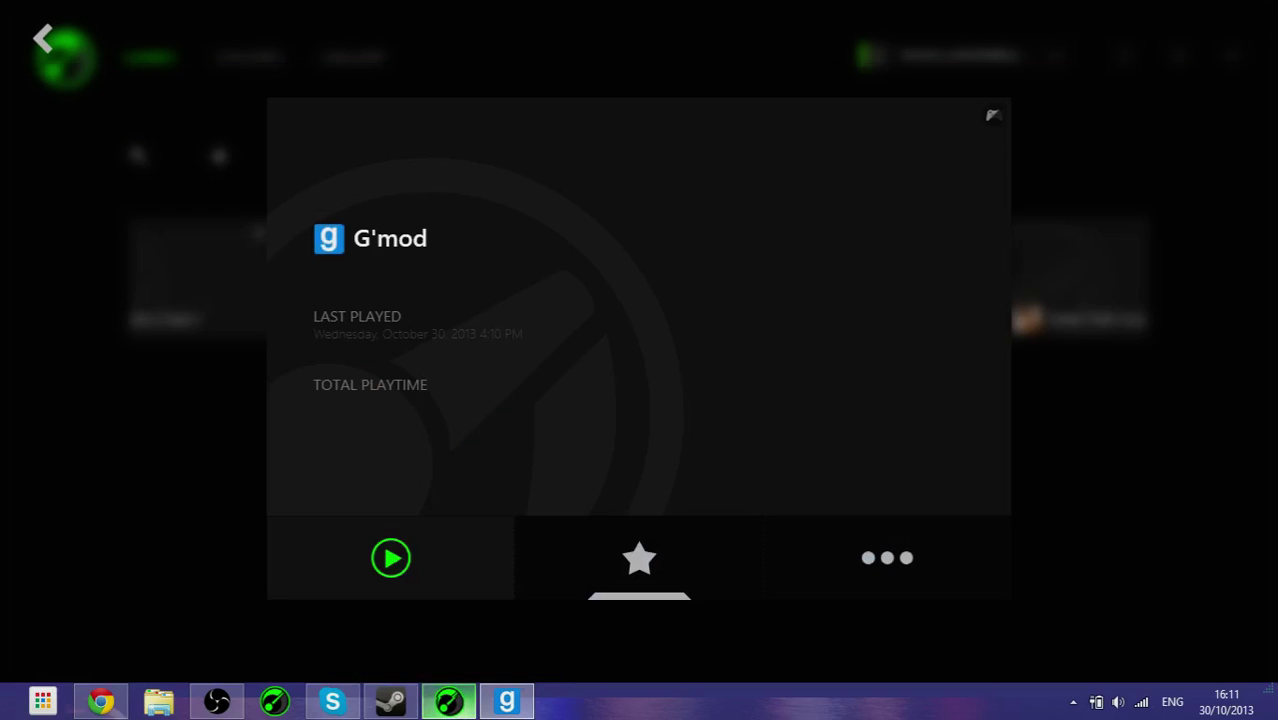
left_click(992, 116)
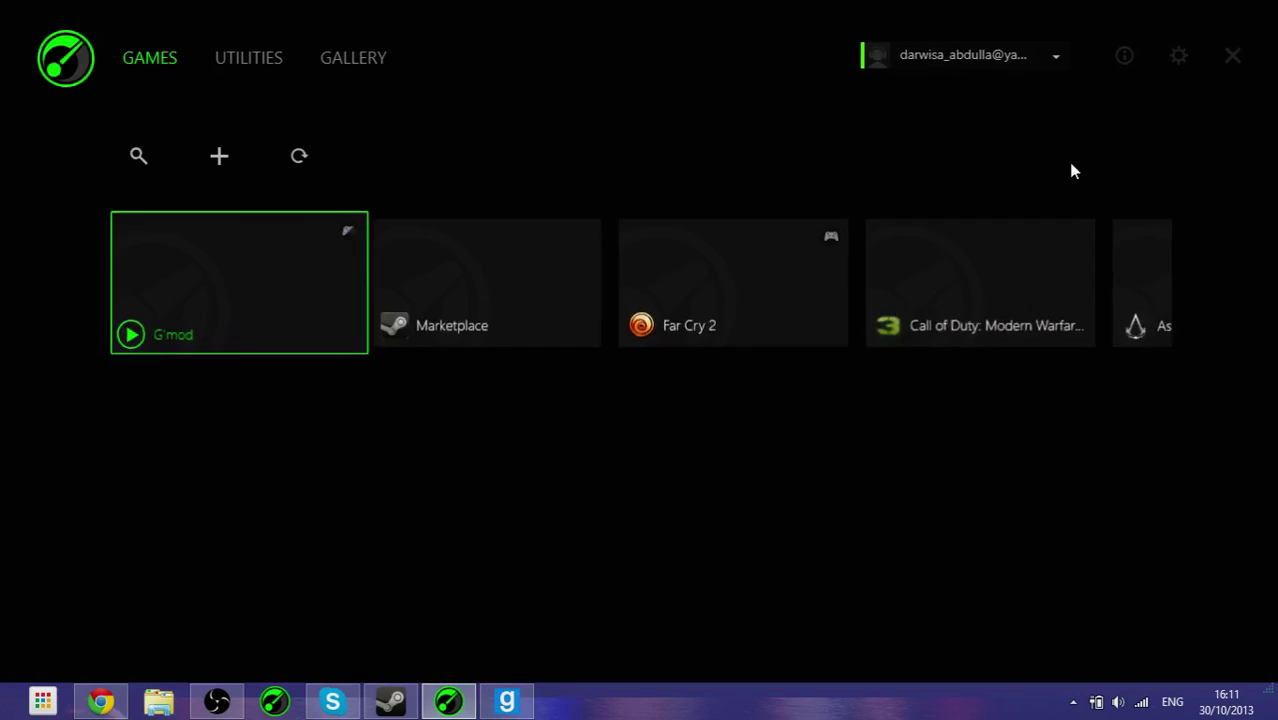
scroll(802, 210, "down", 3)
scroll(810, 190, "down", 2)
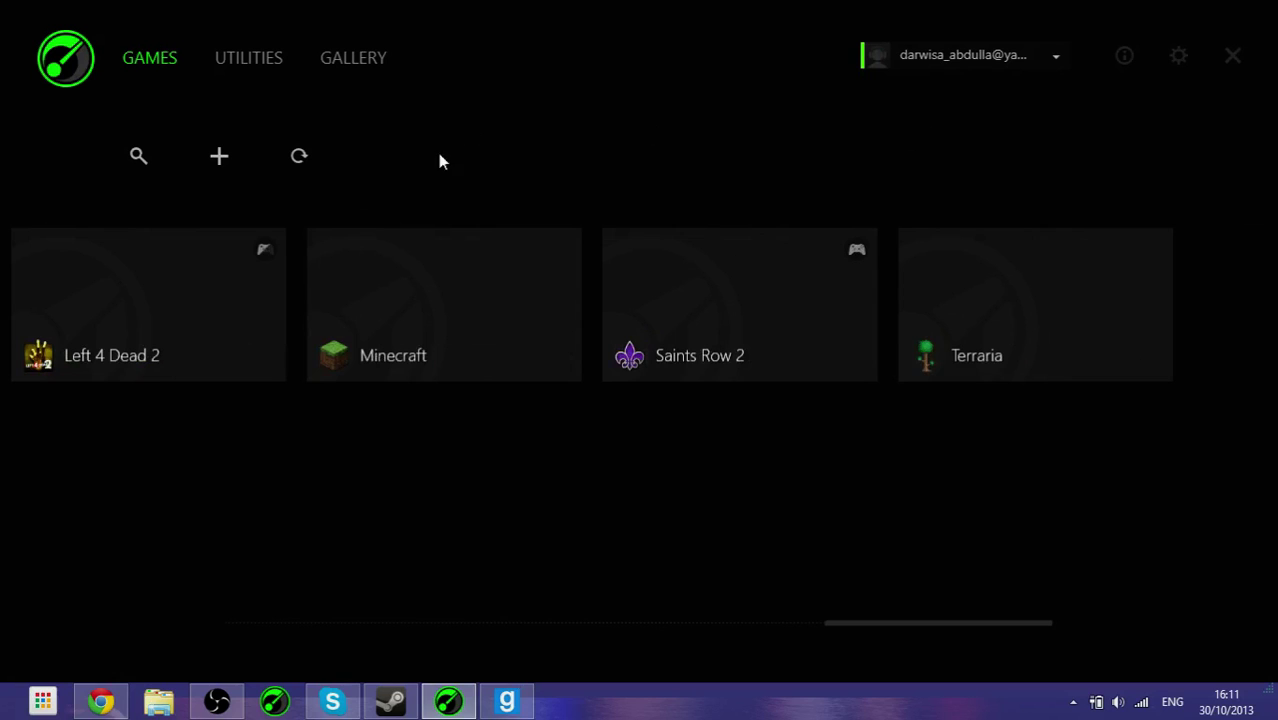
scroll(468, 250, "up", 3)
scroll(468, 248, "up", 2)
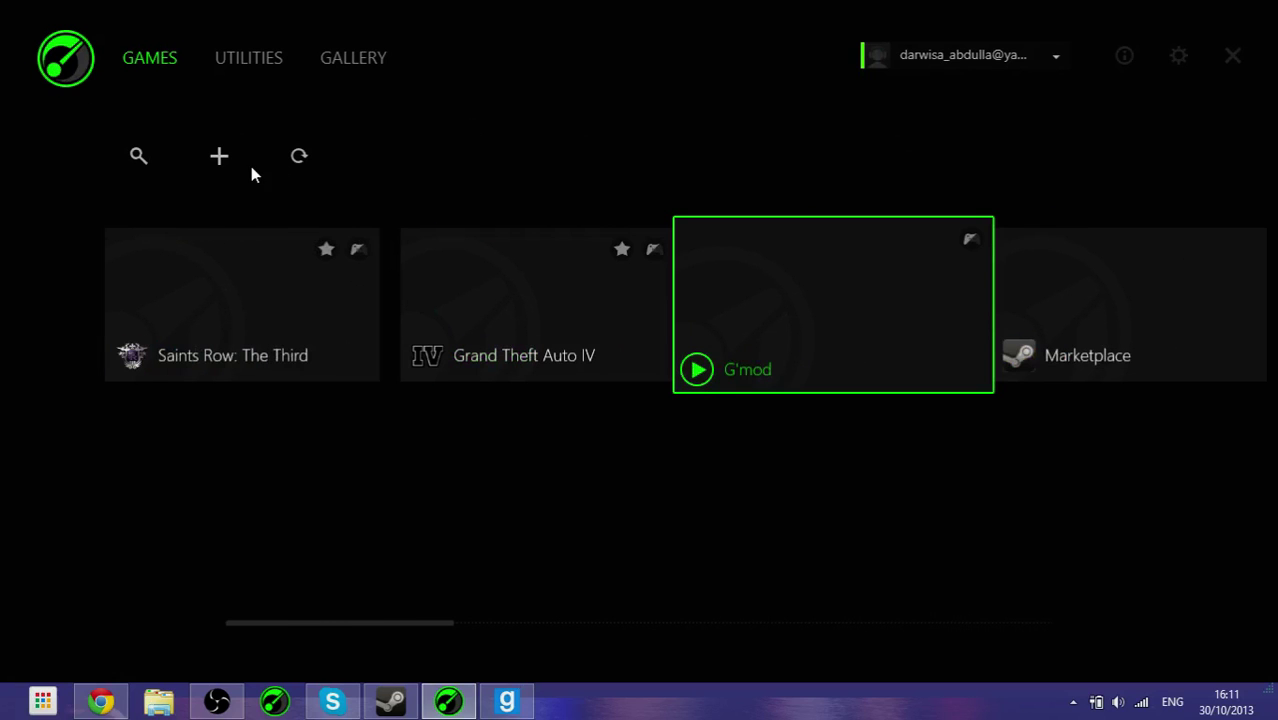
scroll(776, 277, "down", 3)
scroll(802, 265, "down", 3)
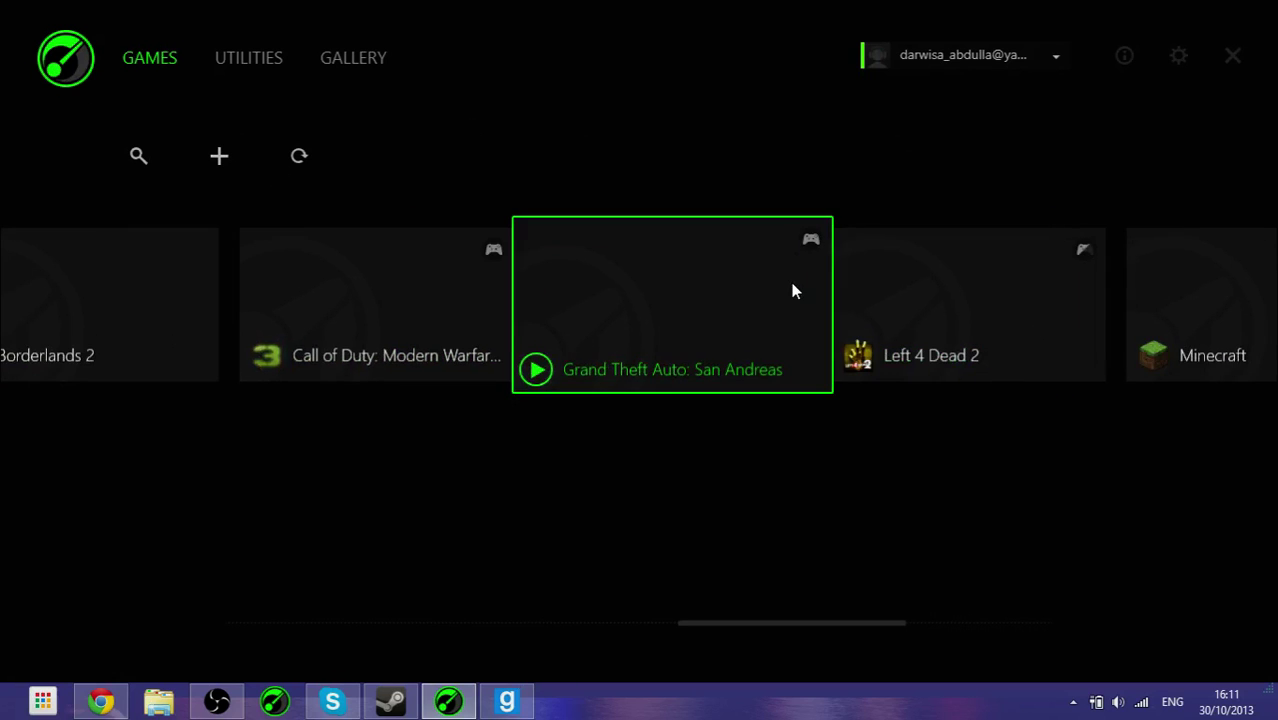
scroll(792, 290, "up", 3)
scroll(624, 319, "up", 3)
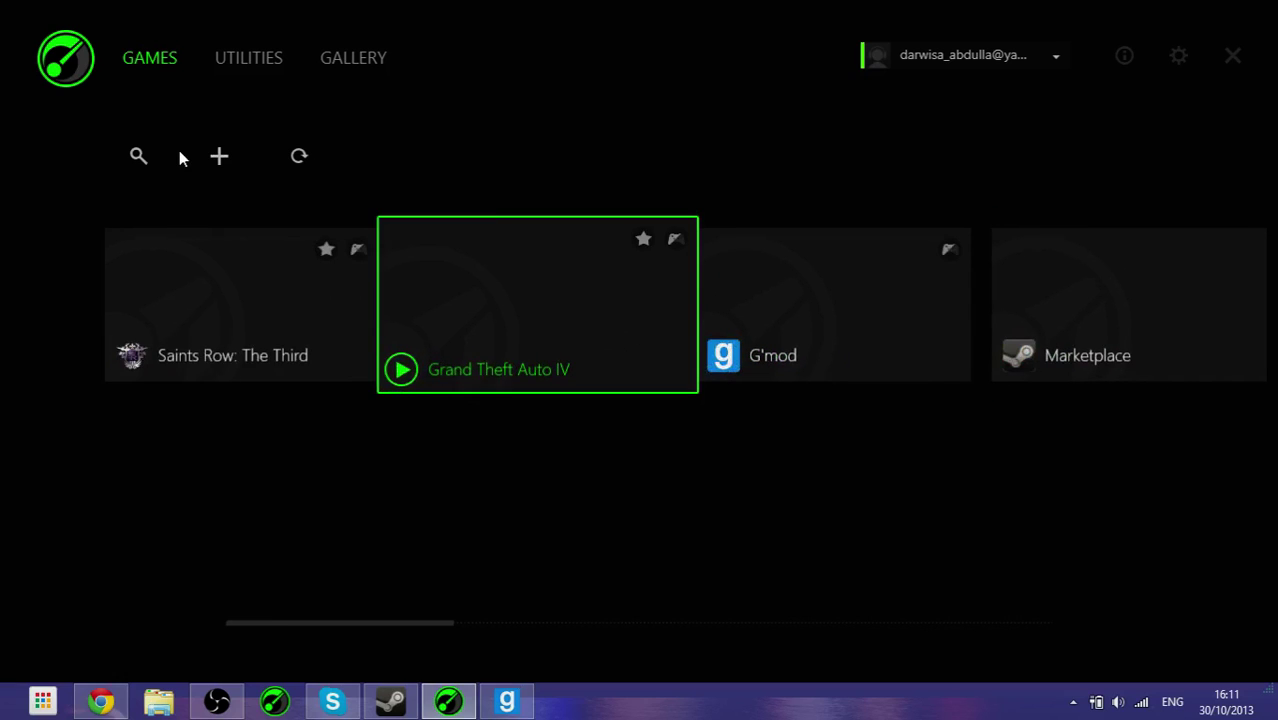
Browse the list of programs that can be added as games, then go back
left_click(219, 155)
scroll(520, 255, "down", 3)
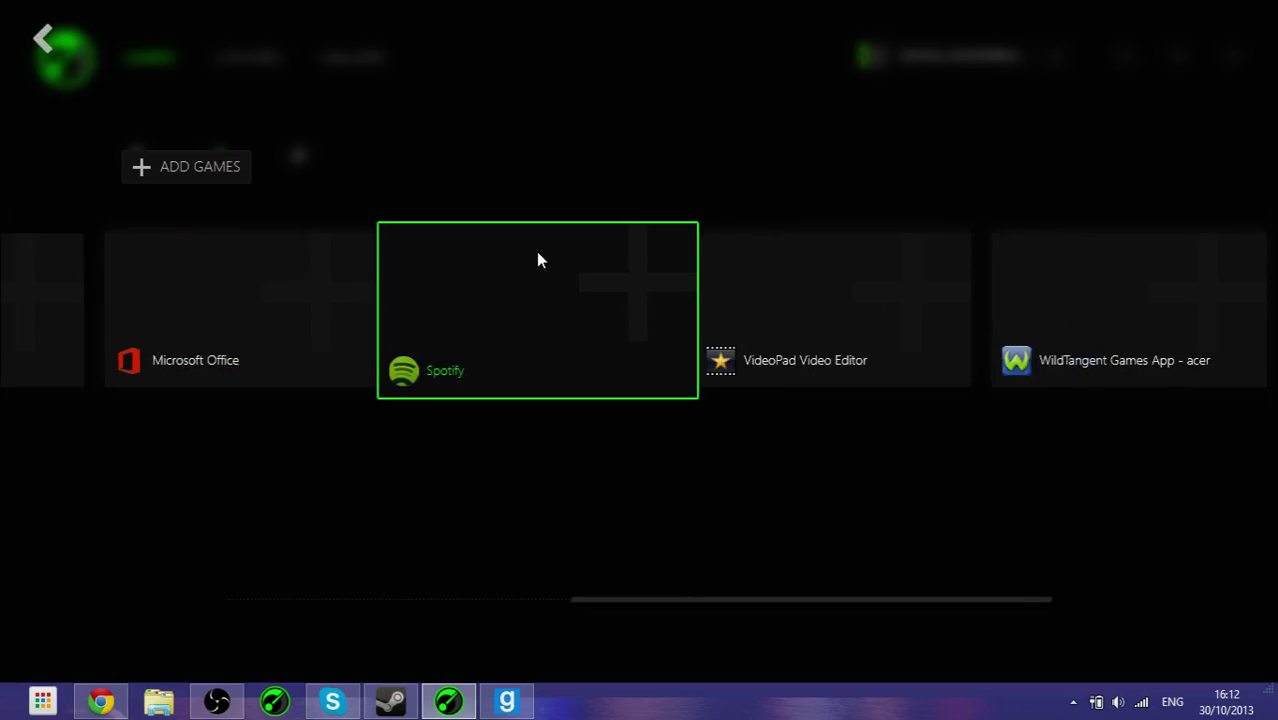
scroll(593, 302, "up", 3)
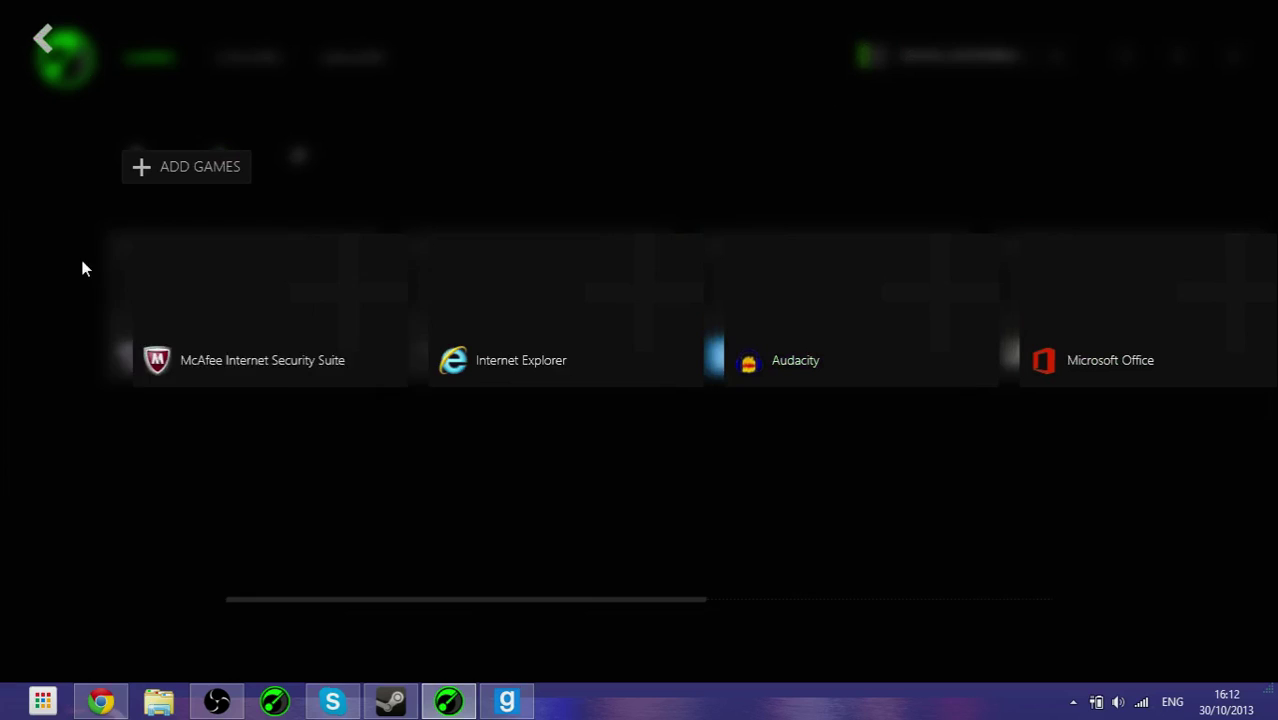
left_click(42, 40)
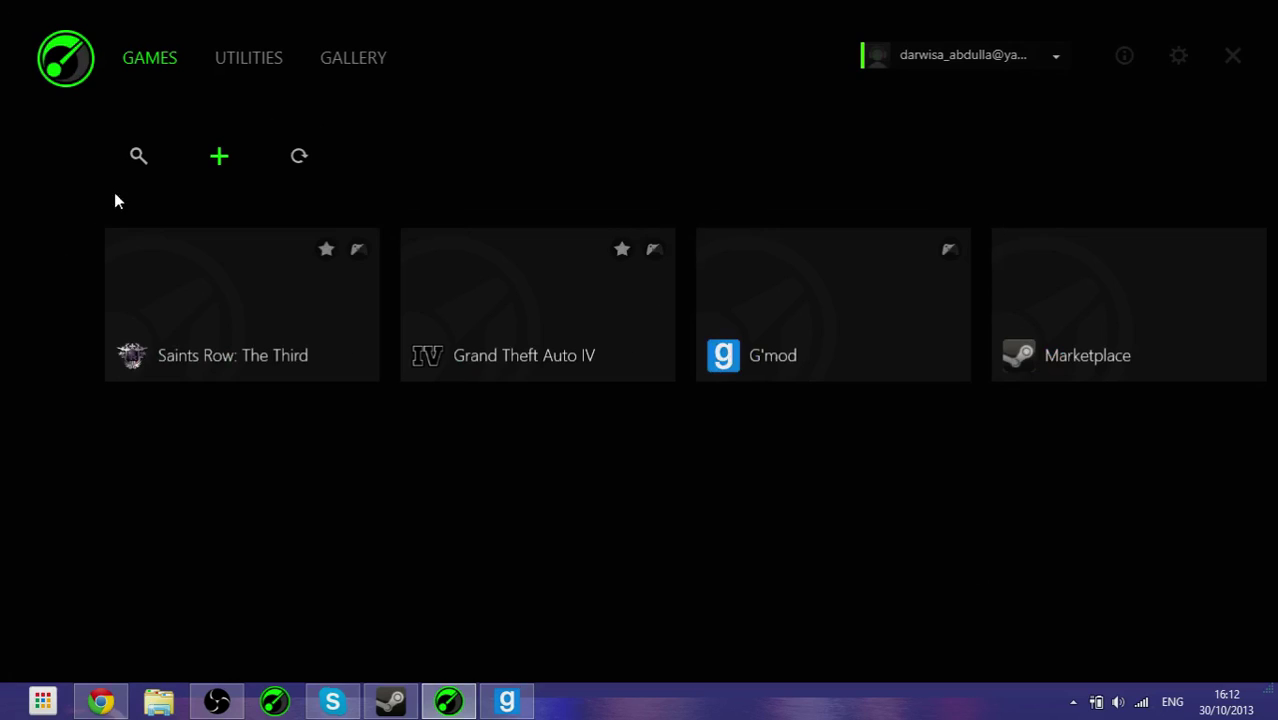
Search games for 'ghost' and 'mine', clear it, rescan, and return to Garry's Mod
left_click(138, 156)
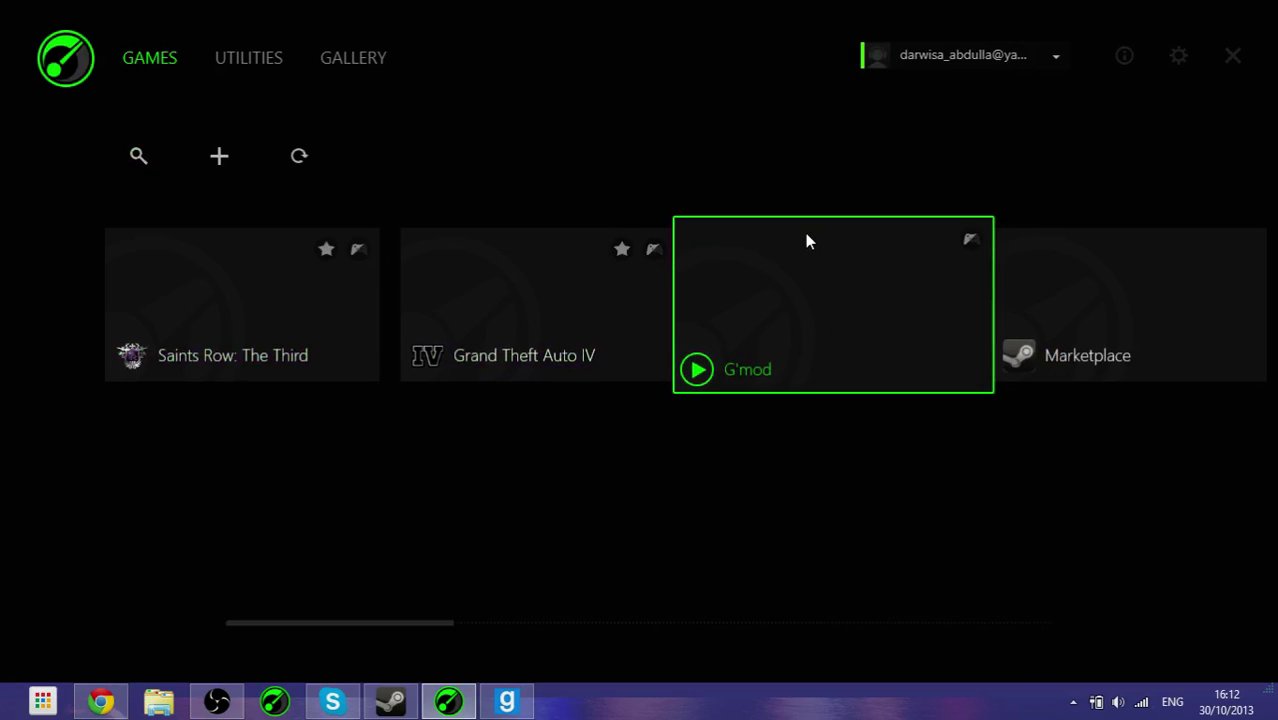
left_click(134, 158)
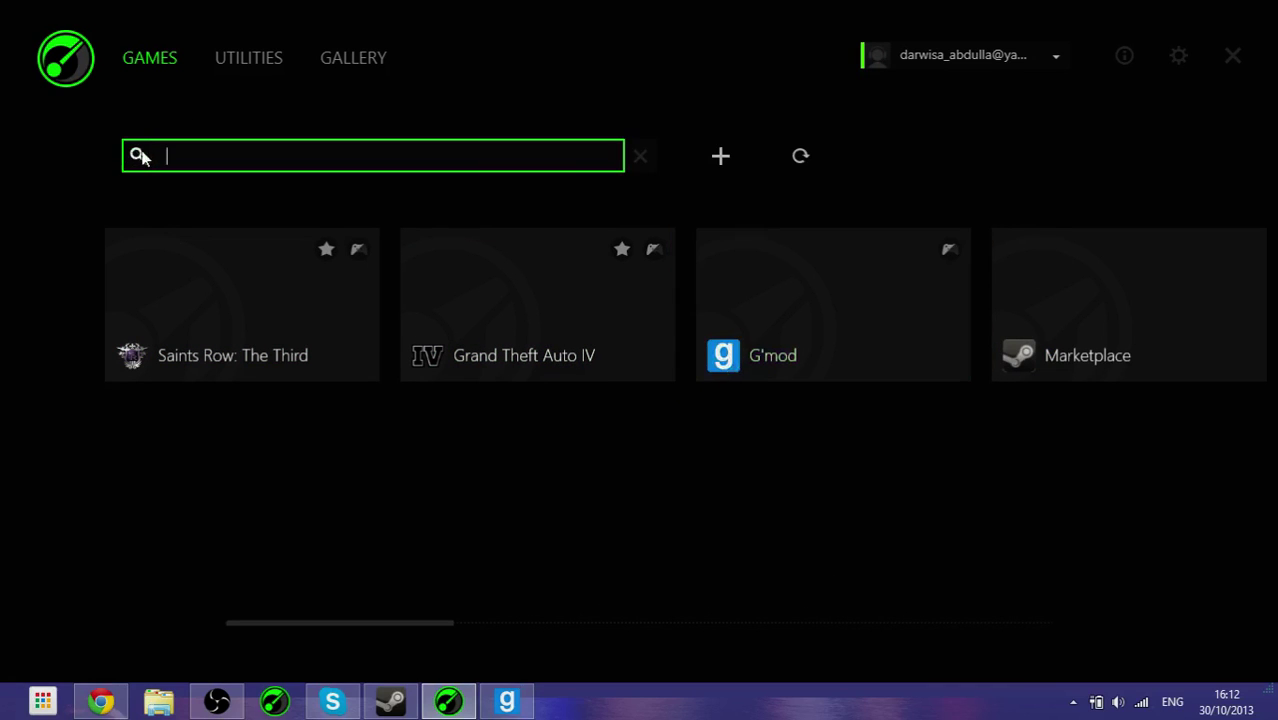
type("ghos")
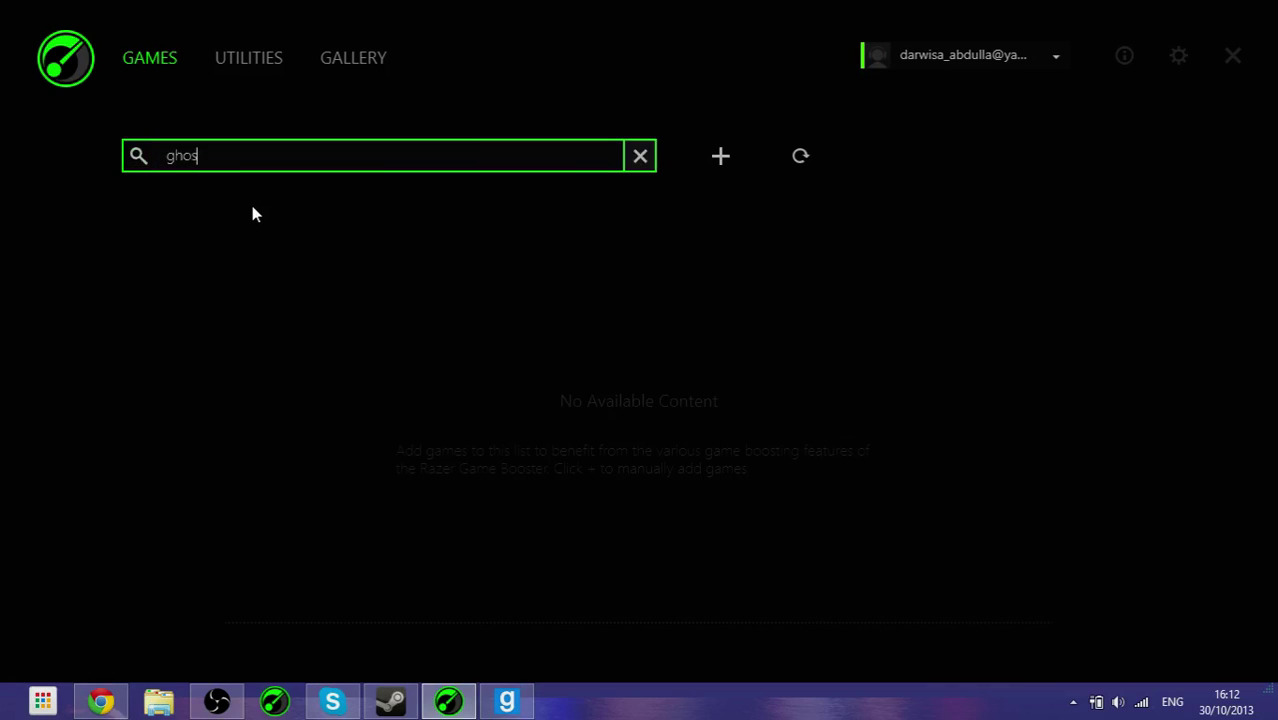
type("t")
key("BackSpace")
key("BackSpace")
key("BackSpace")
key("BackSpace")
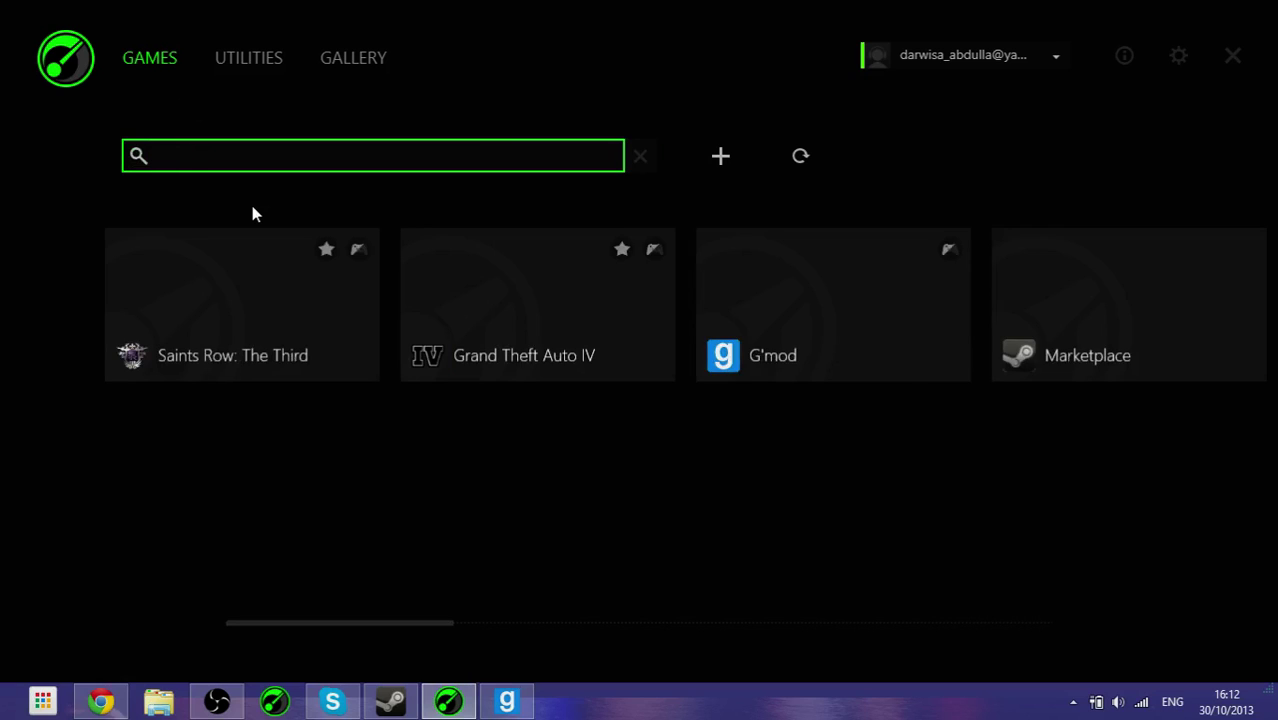
type("mine")
key("BackSpace")
key("BackSpace")
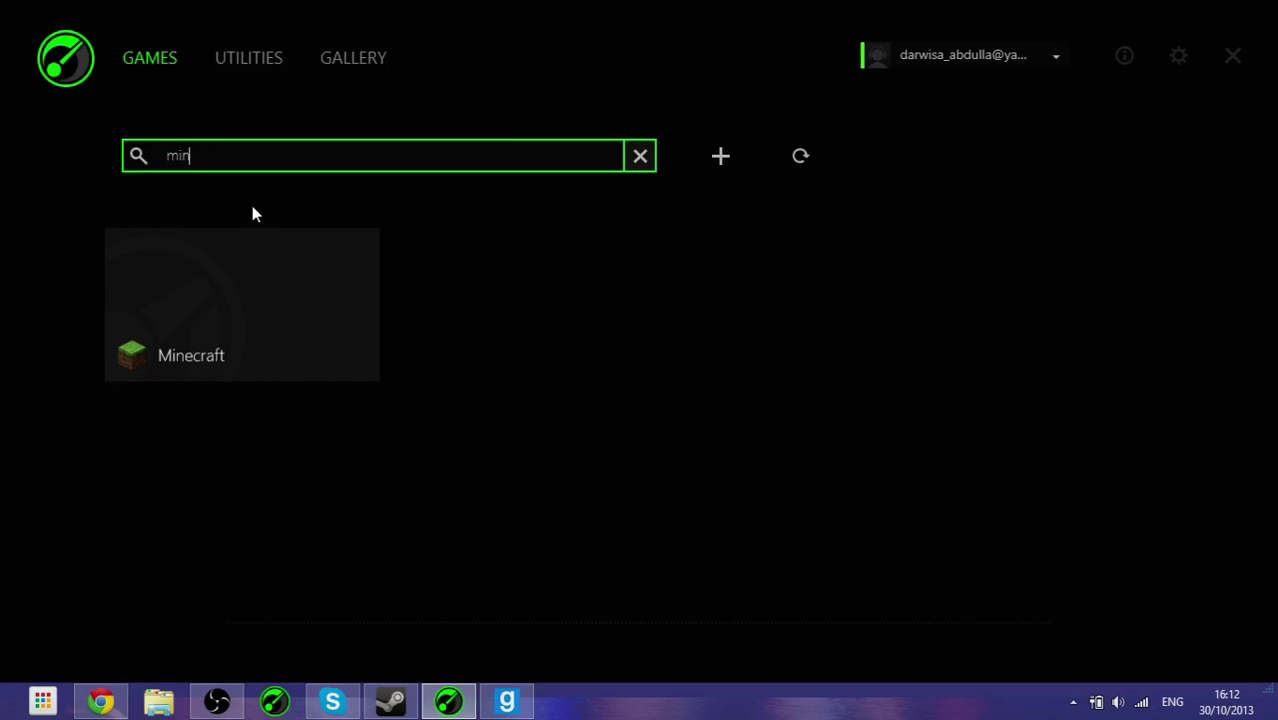
key("BackSpace")
key("BackSpace")
left_click(783, 161)
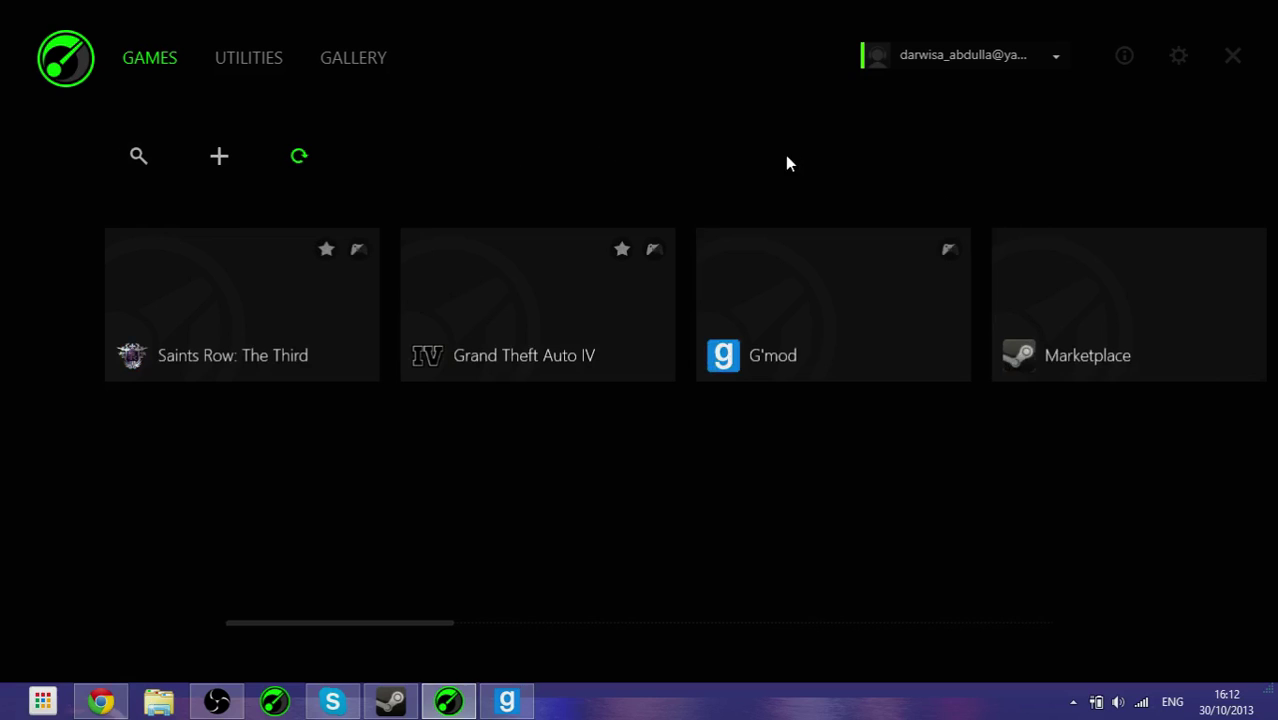
left_click(299, 156)
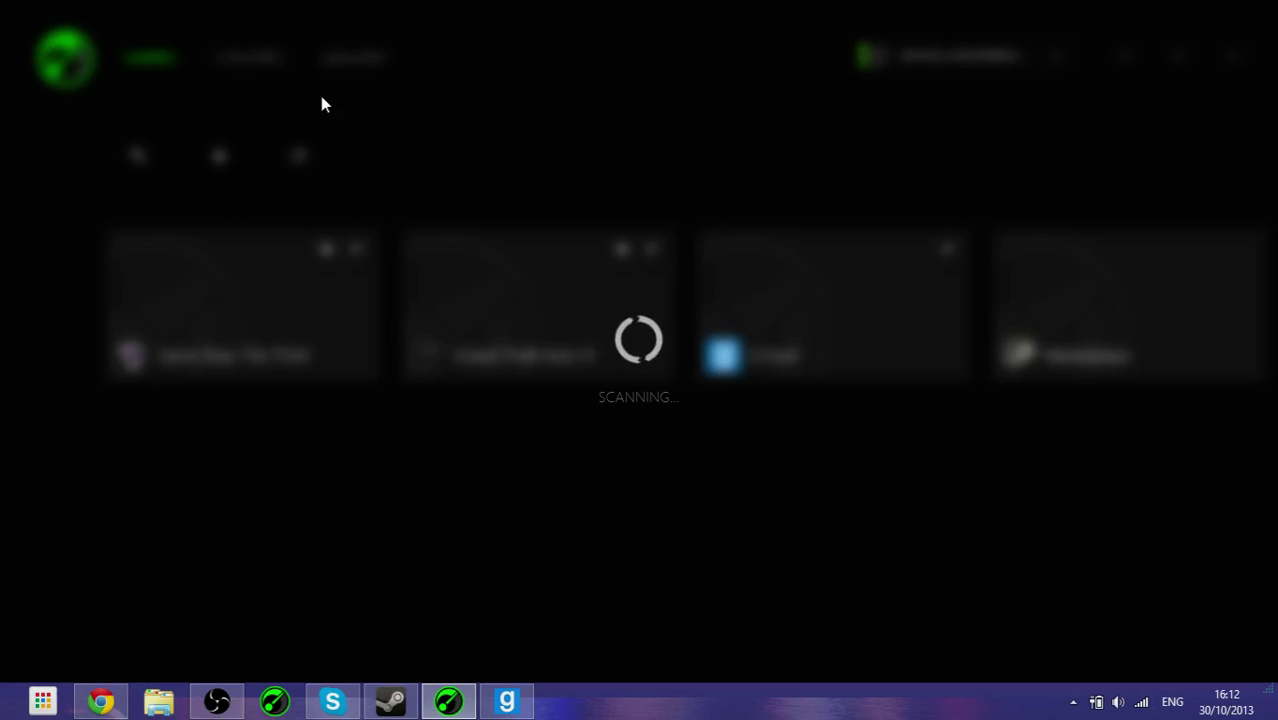
left_click(506, 701)
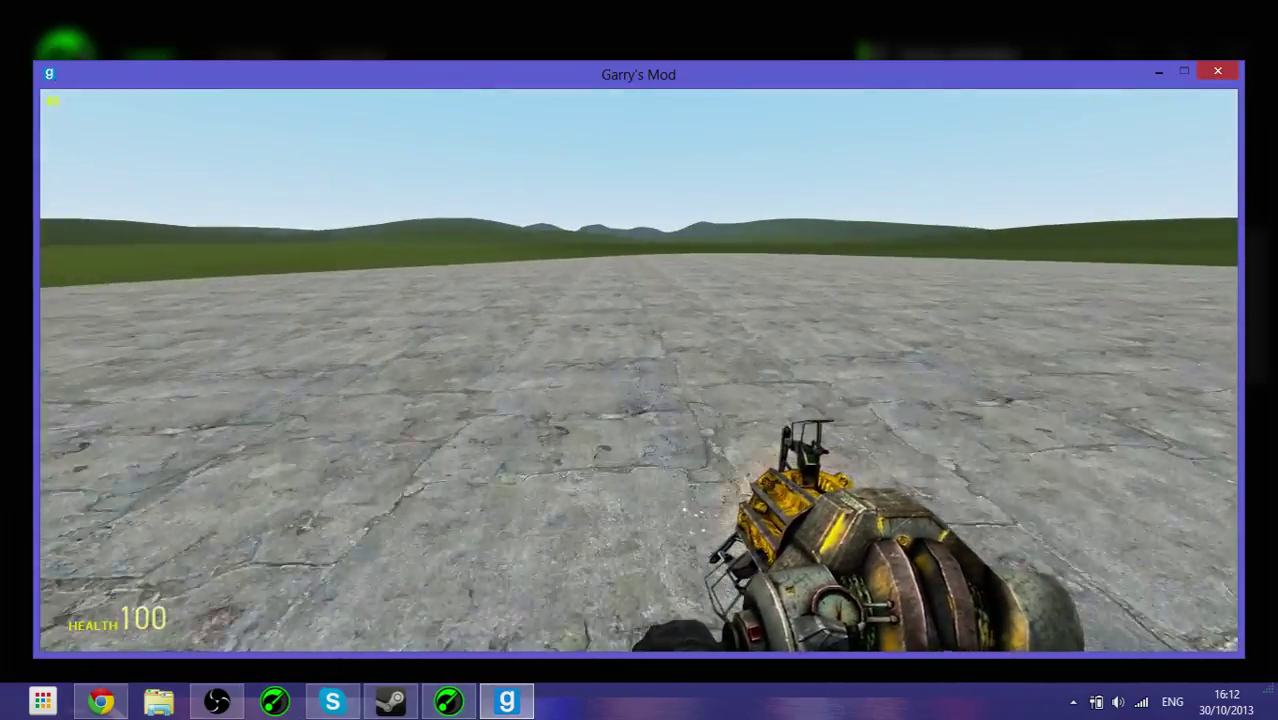
Select the revolver and fire it at the ground
scroll(638, 370, "down", 1)
scroll(638, 370, "down", 2)
scroll(638, 370, "up", 1)
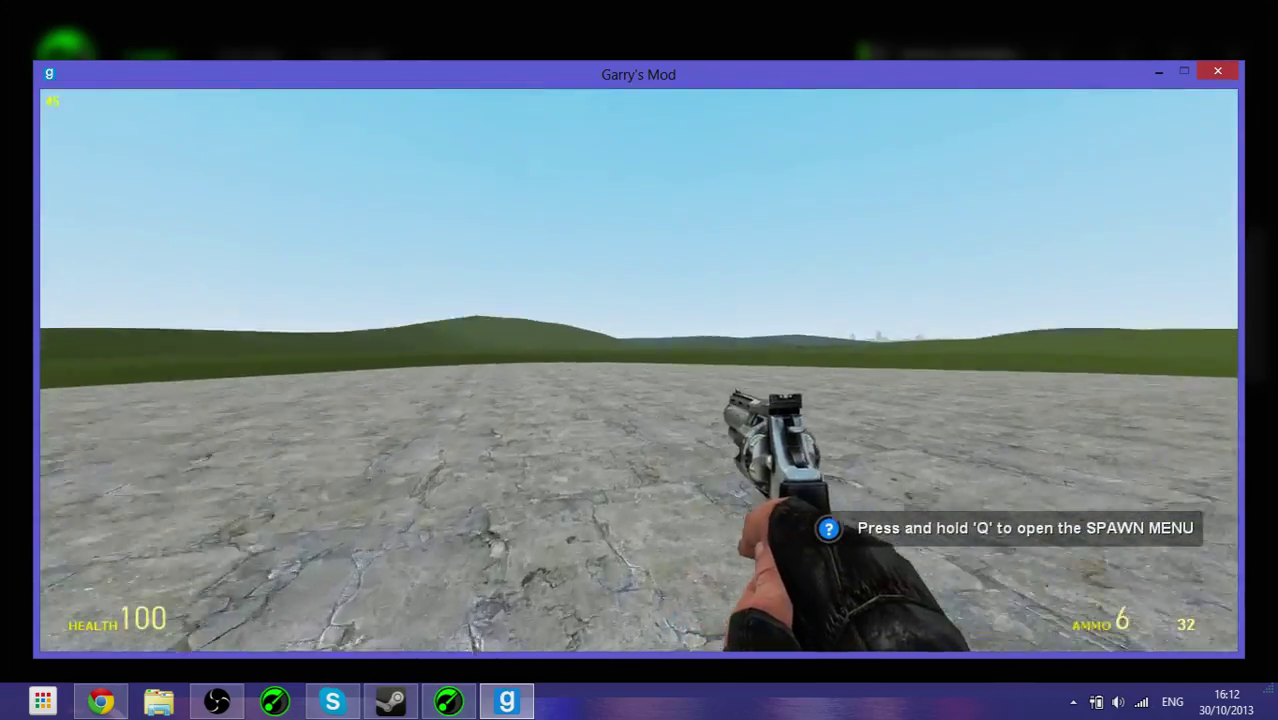
left_click(638, 370)
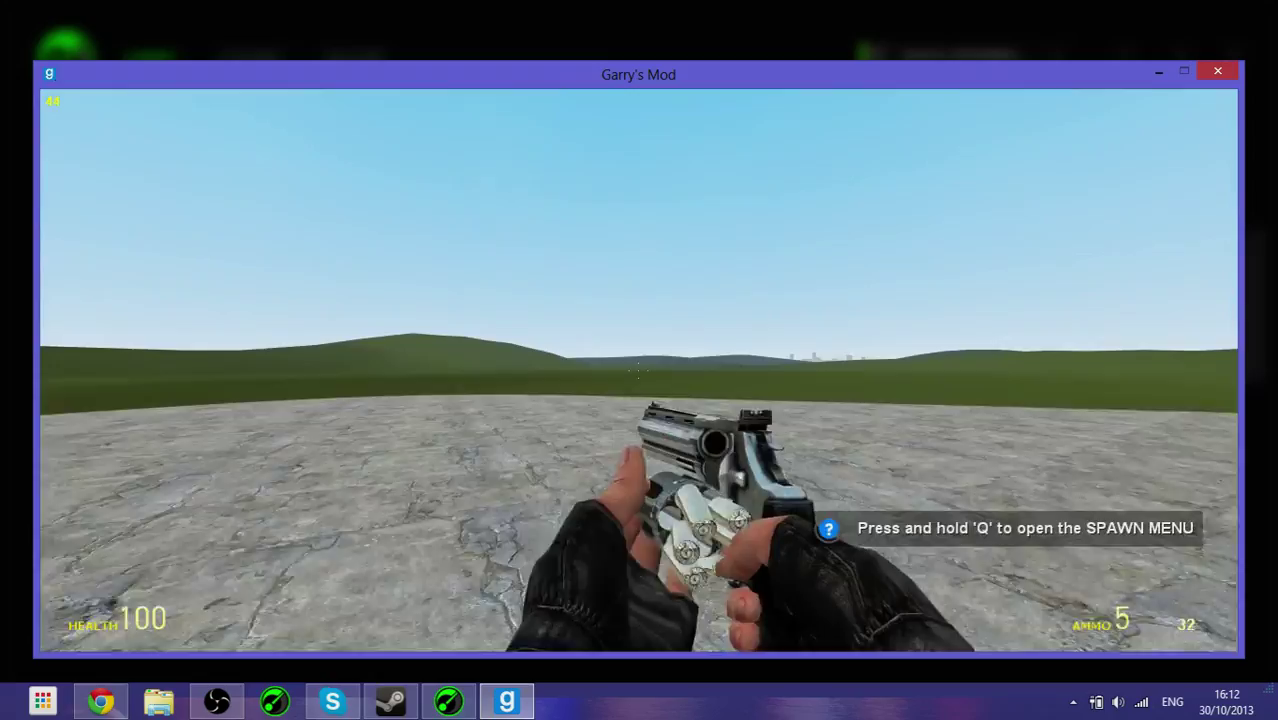
Switch to the pulse rifle and empty its clip
key("r")
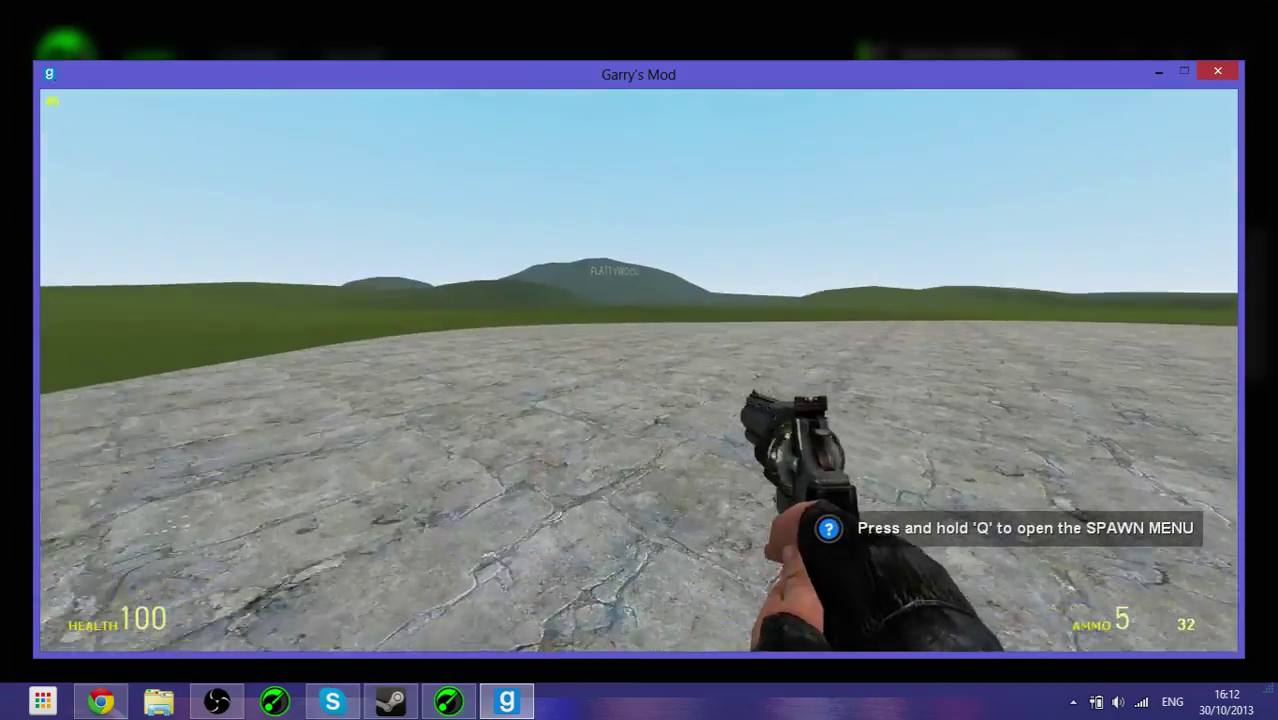
scroll(638, 370, "down", 1)
scroll(638, 370, "down", 1)
scroll(638, 370, "up", 1)
scroll(638, 370, "down", 1)
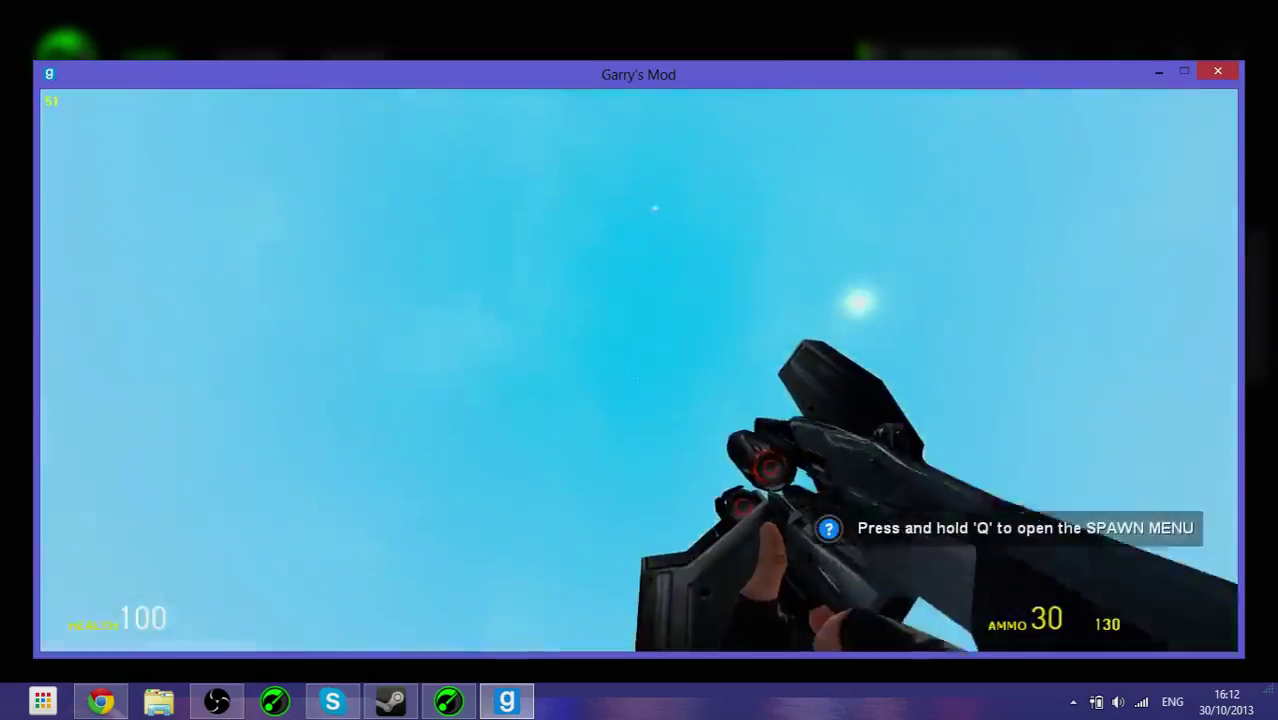
left_click(638, 370)
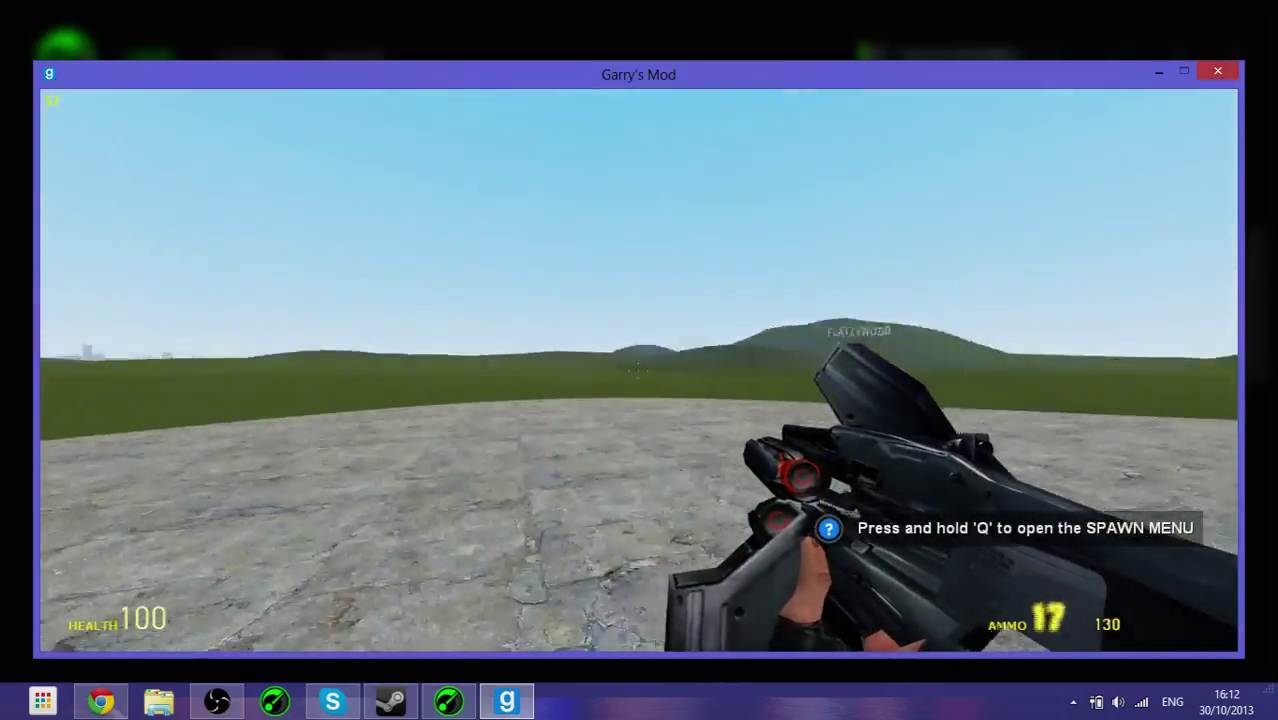
left_click(638, 370)
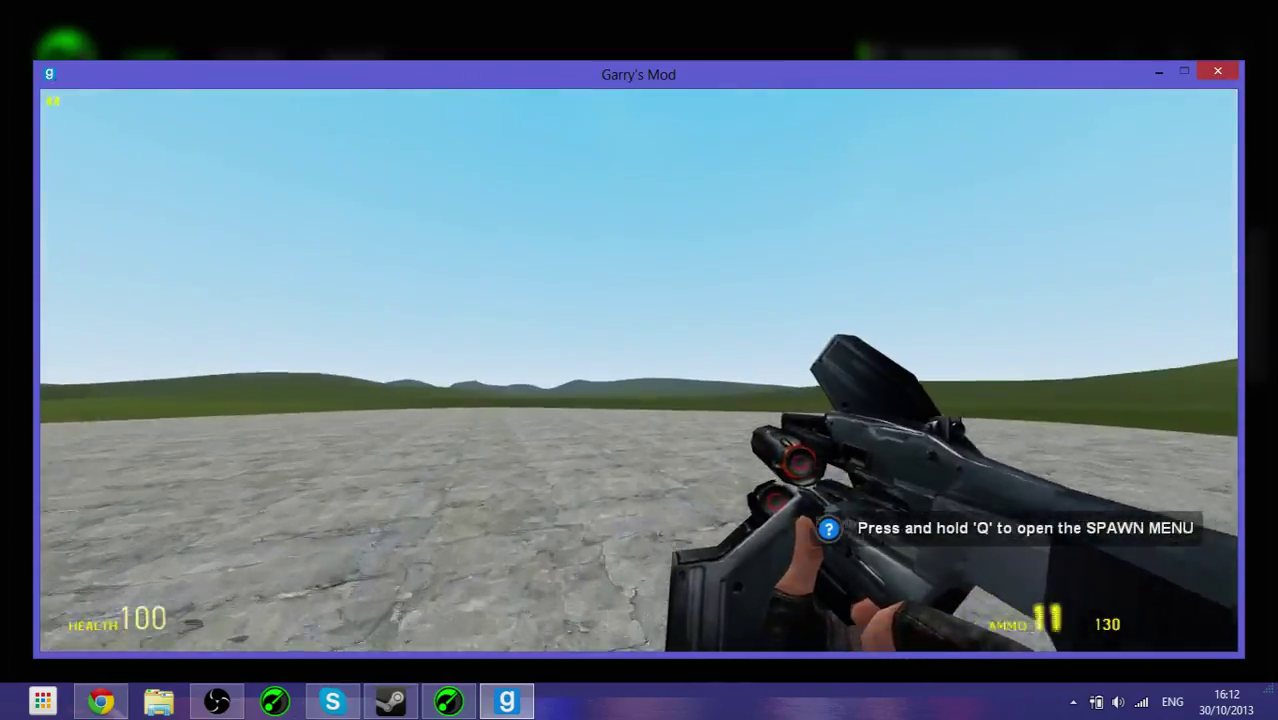
left_click(638, 370)
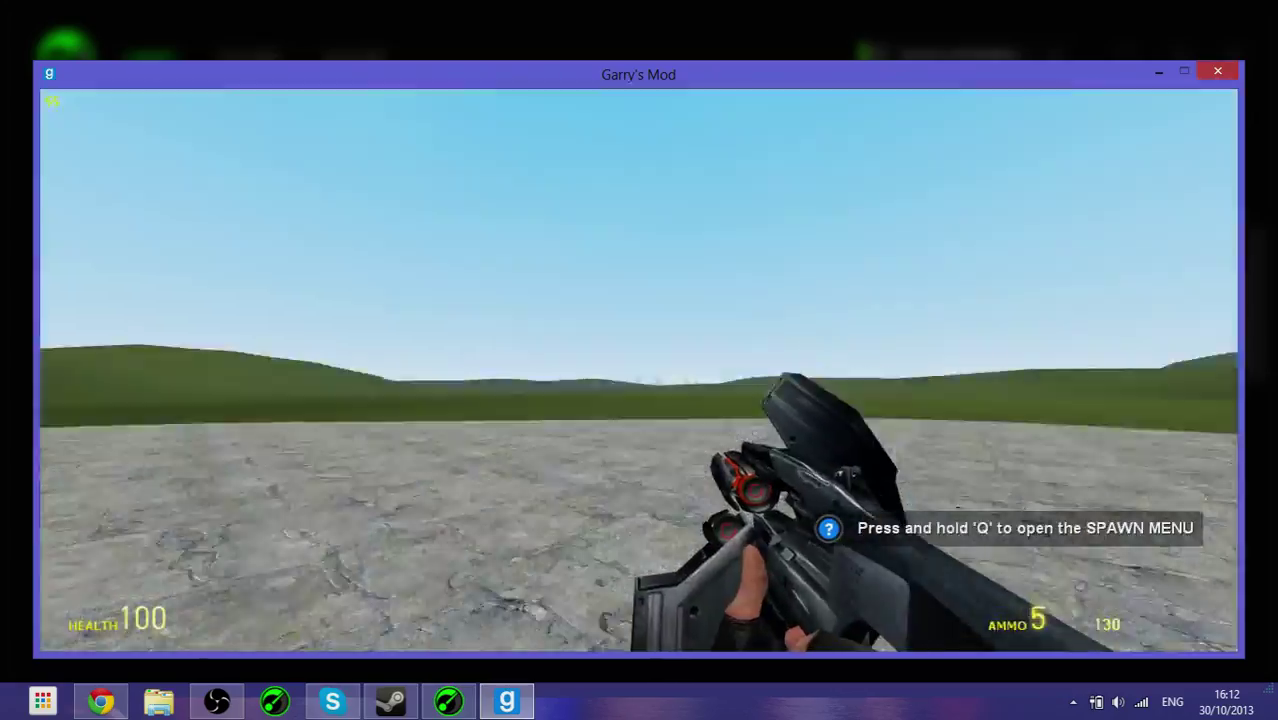
left_click(638, 370)
Fire the SMG with red-dot sight, then pause the game
key("3")
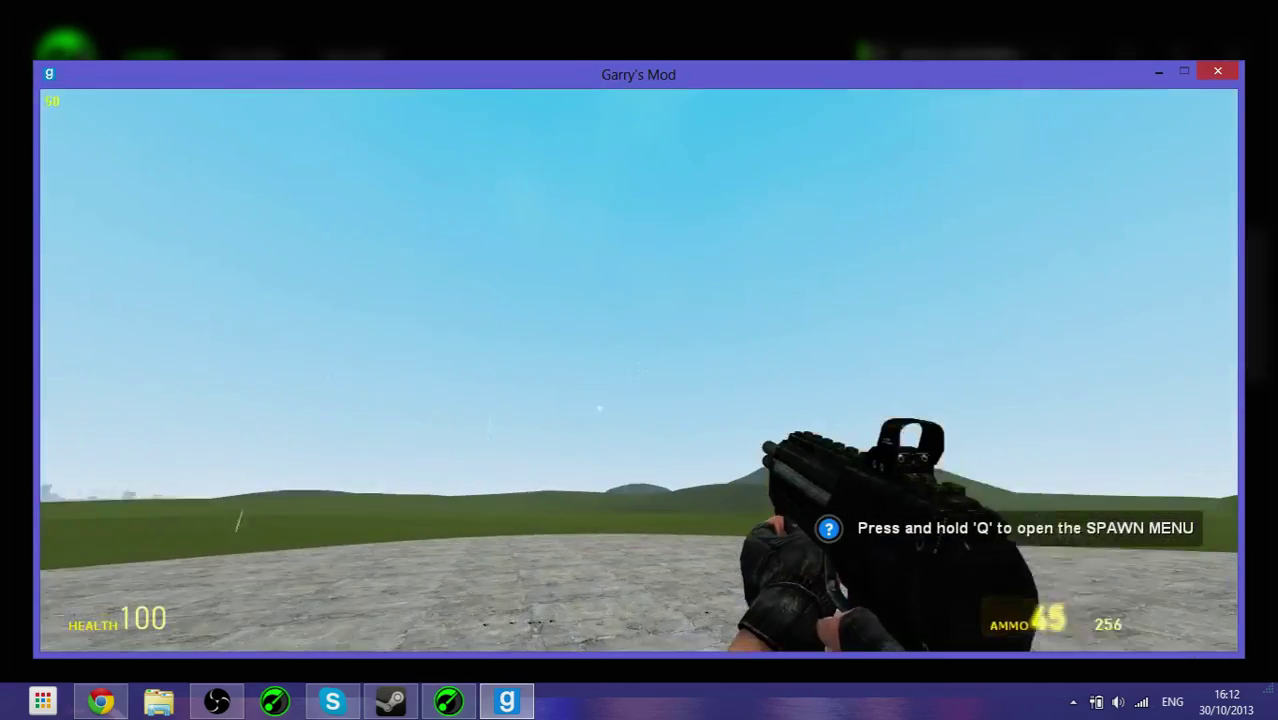
left_click(638, 370)
key("Escape")
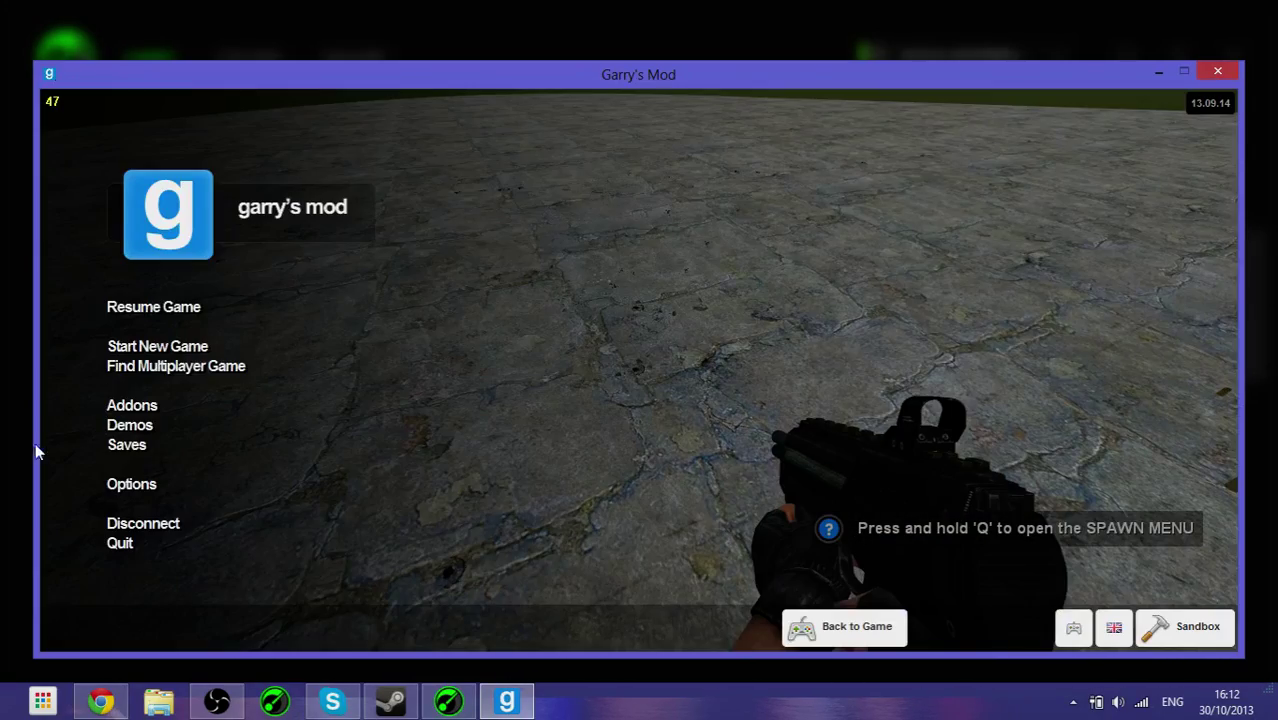
left_click(125, 486)
left_click(619, 226)
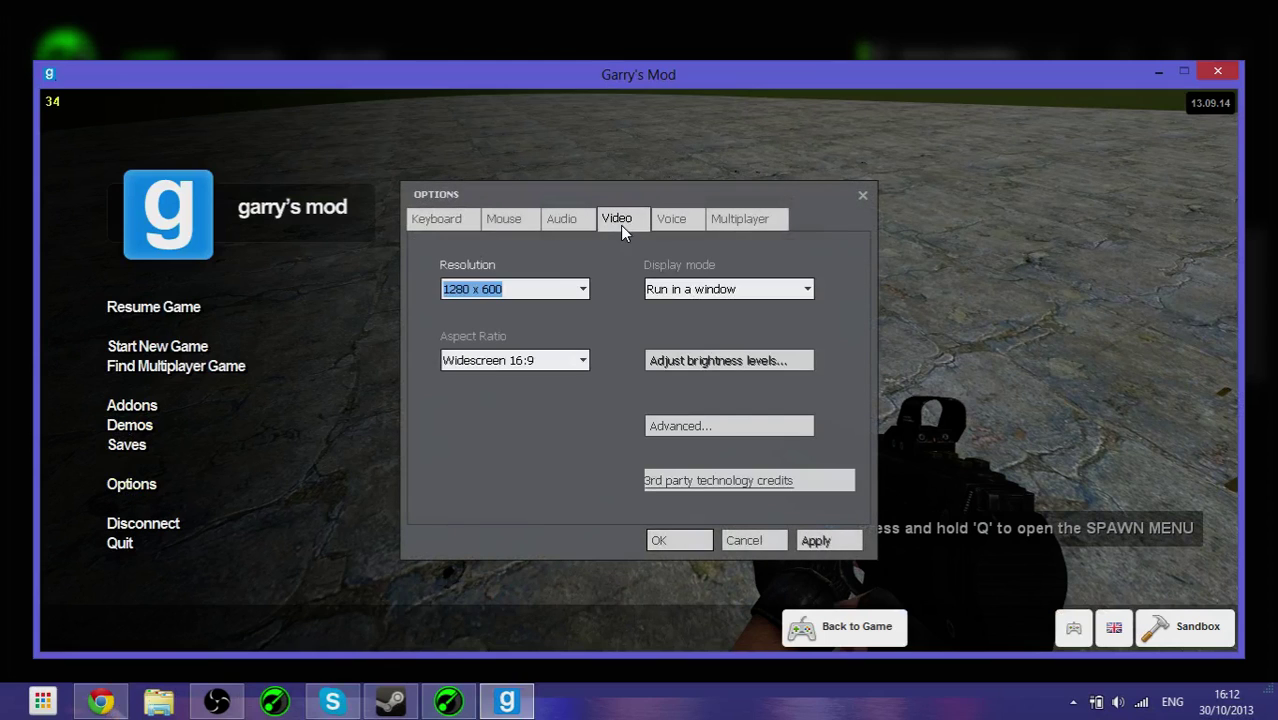
left_click(705, 430)
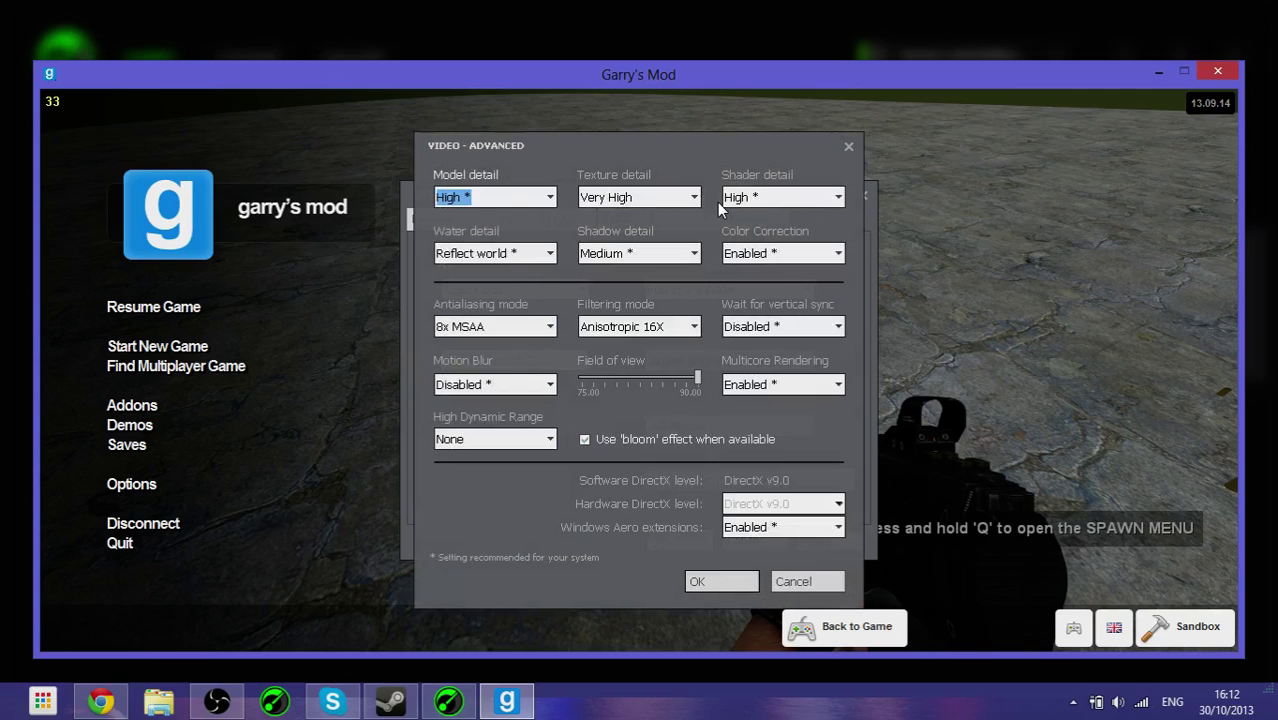
left_click(848, 148)
left_click(862, 195)
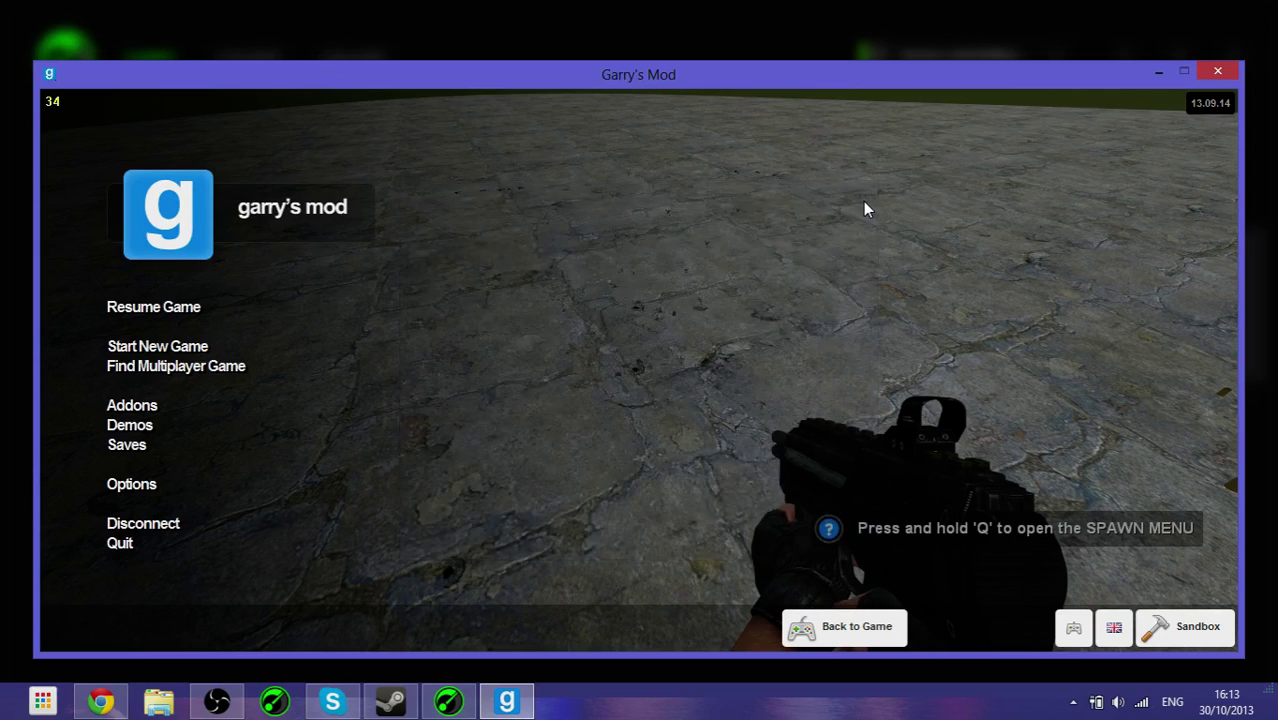
Resume the game and fire the SMG while looking up
key("shift+Tab")
key("Escape")
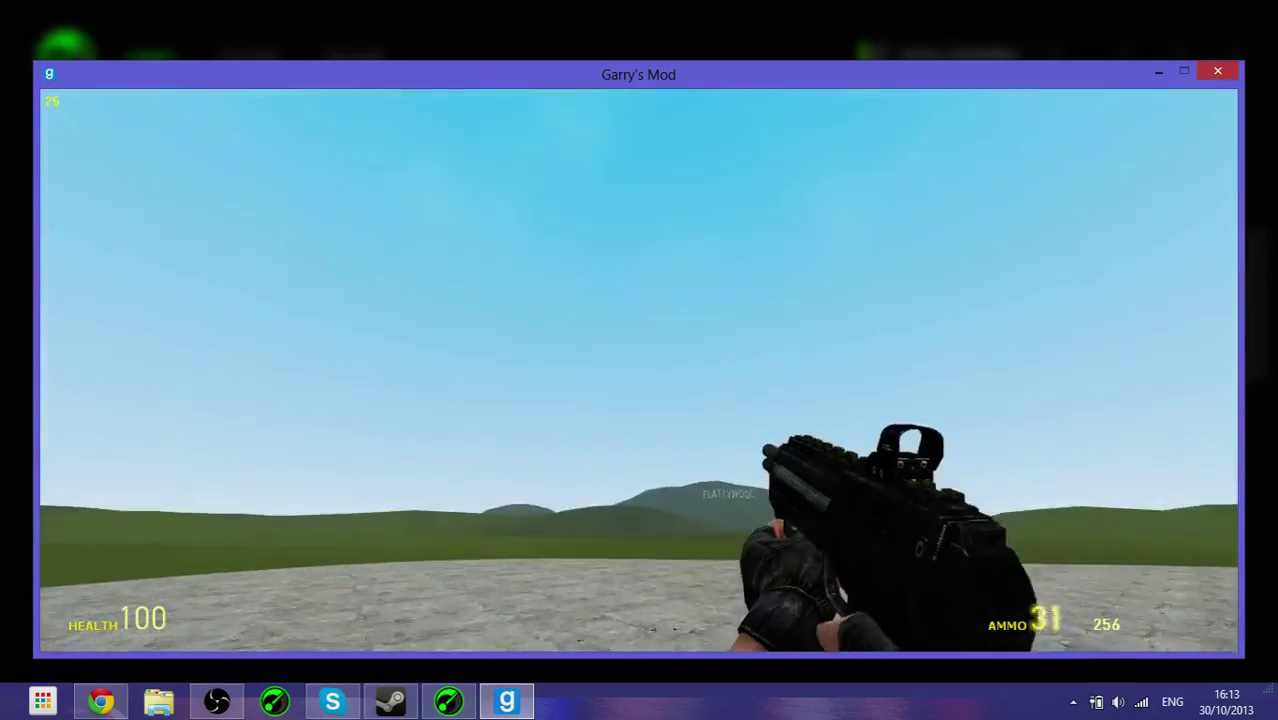
left_click(639, 370)
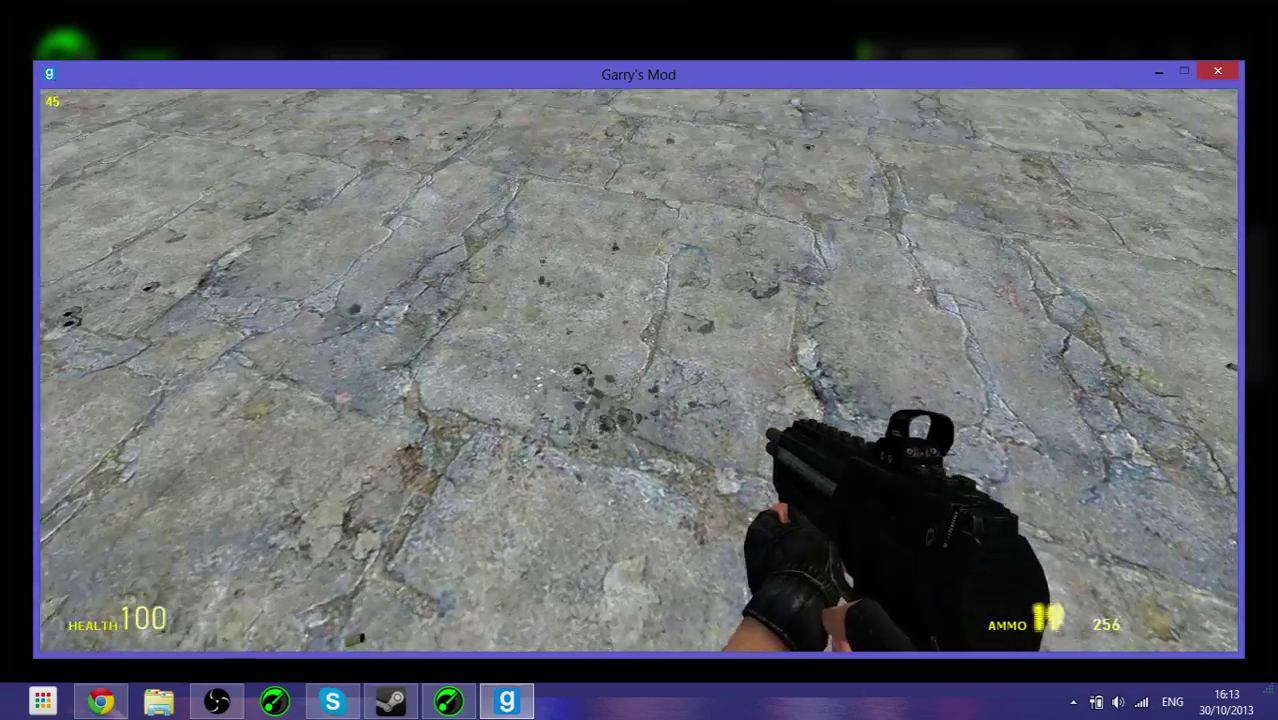
Open and close the Steam overlay, pause the game, and bring OBS to the front
key("shift+Tab")
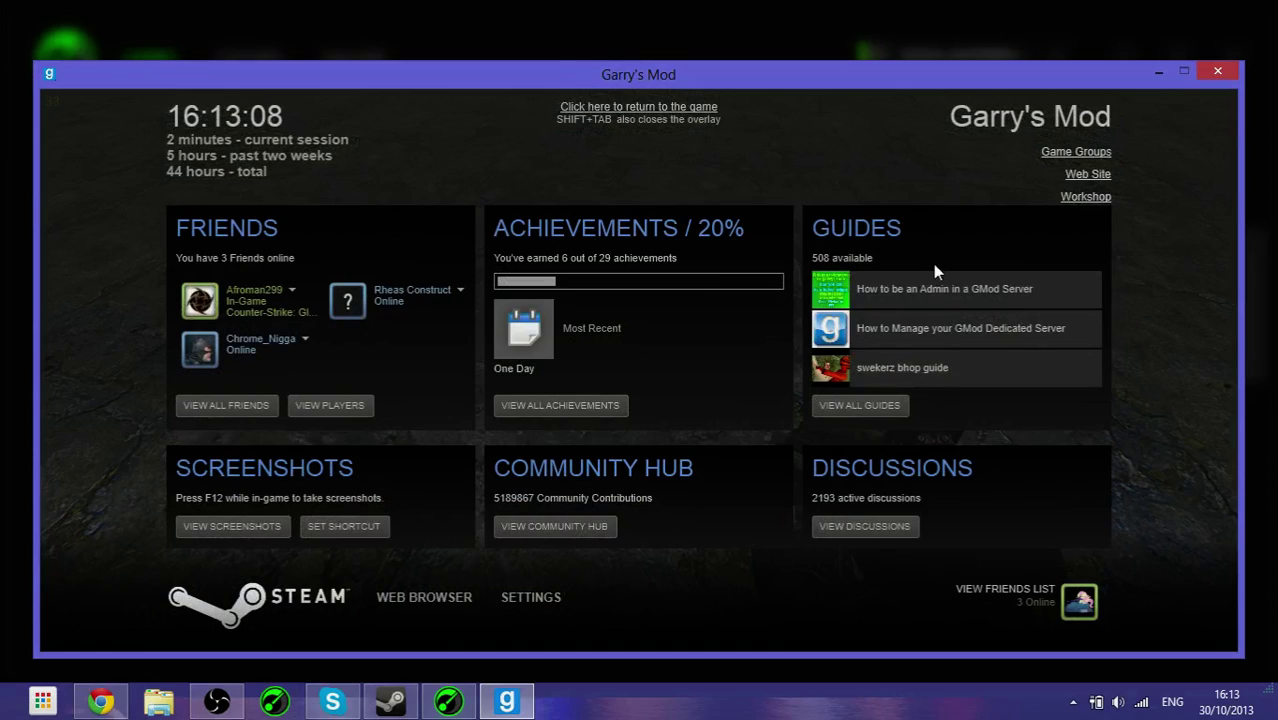
key("shift+Tab")
key("Escape")
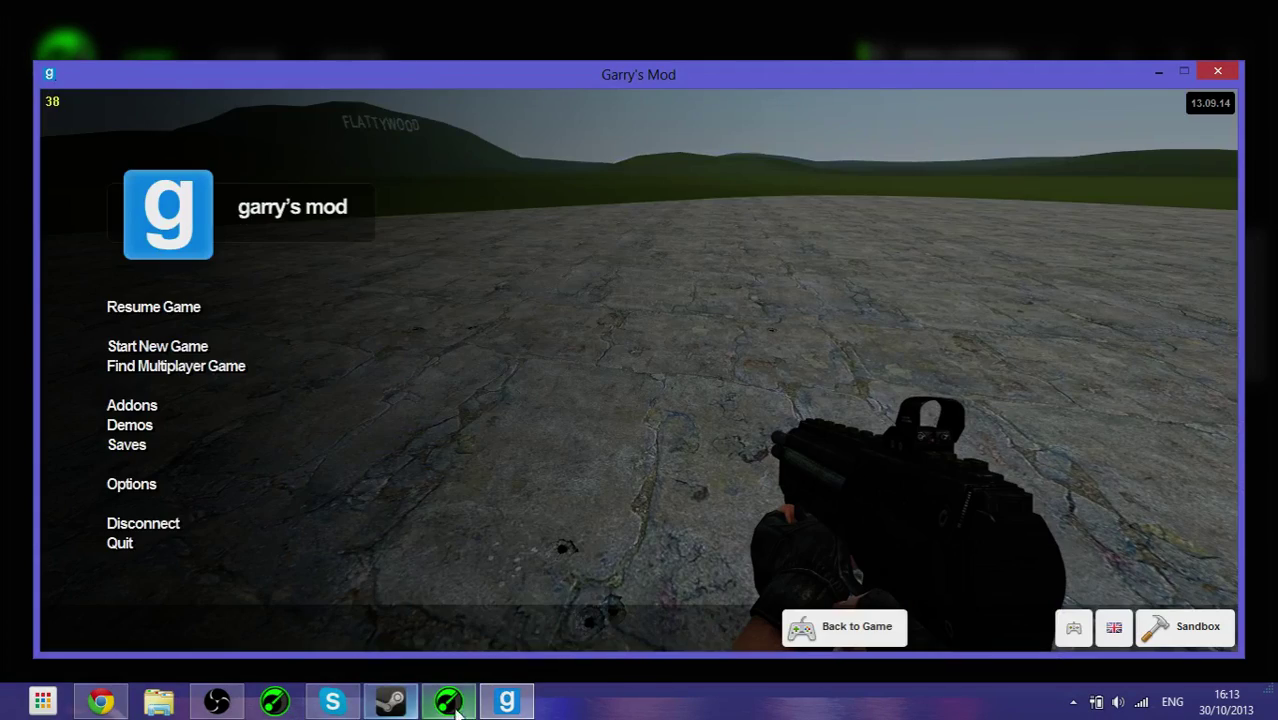
left_click(217, 702)
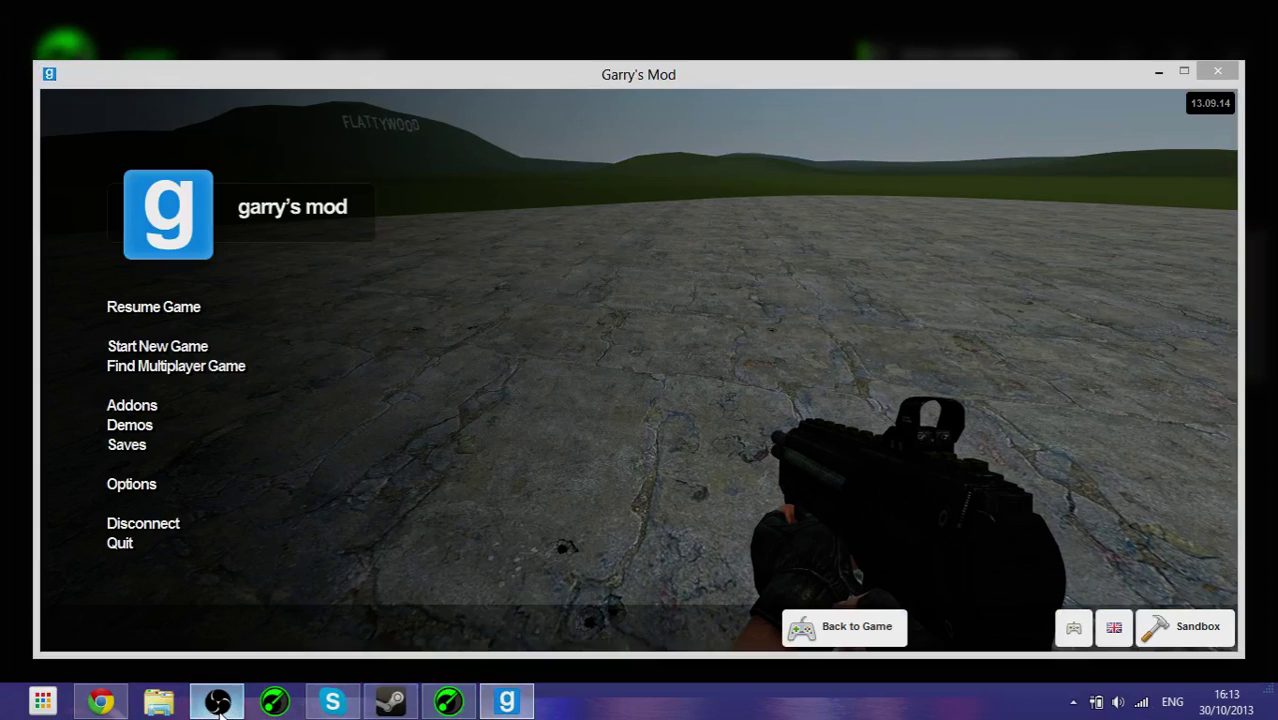